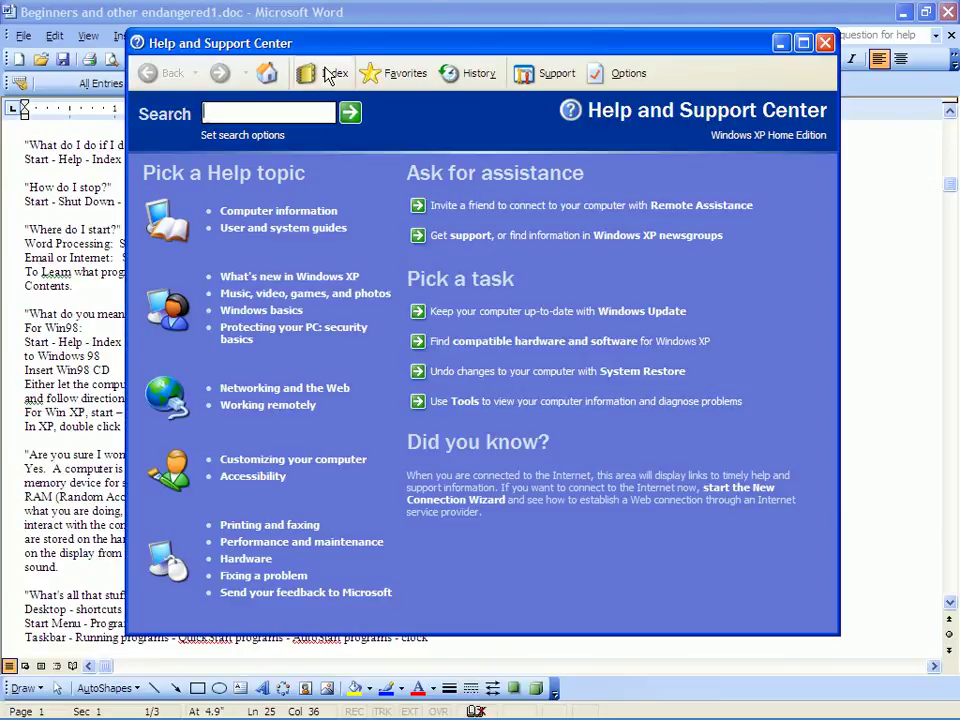
Look up the keyword "mouse" in the help index.
click(328, 77)
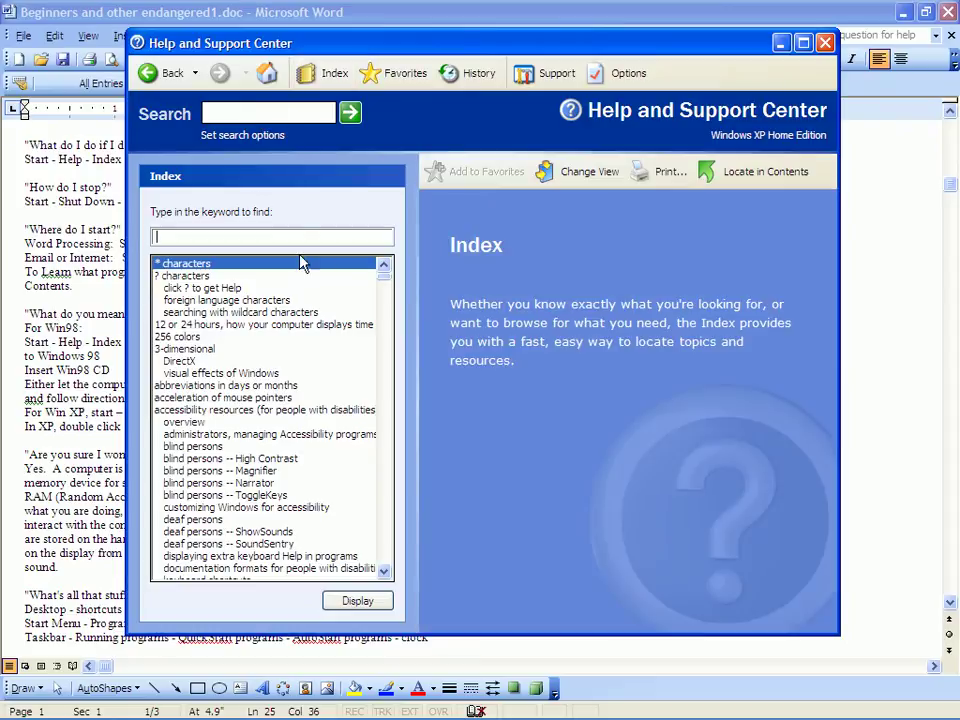
text(m)
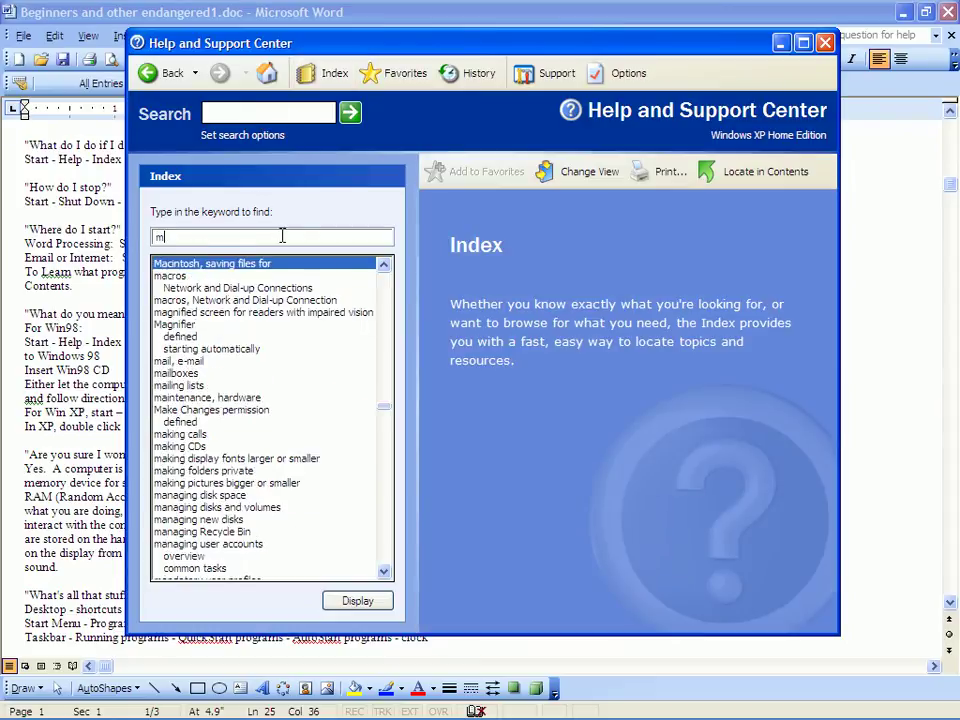
text(ouse)
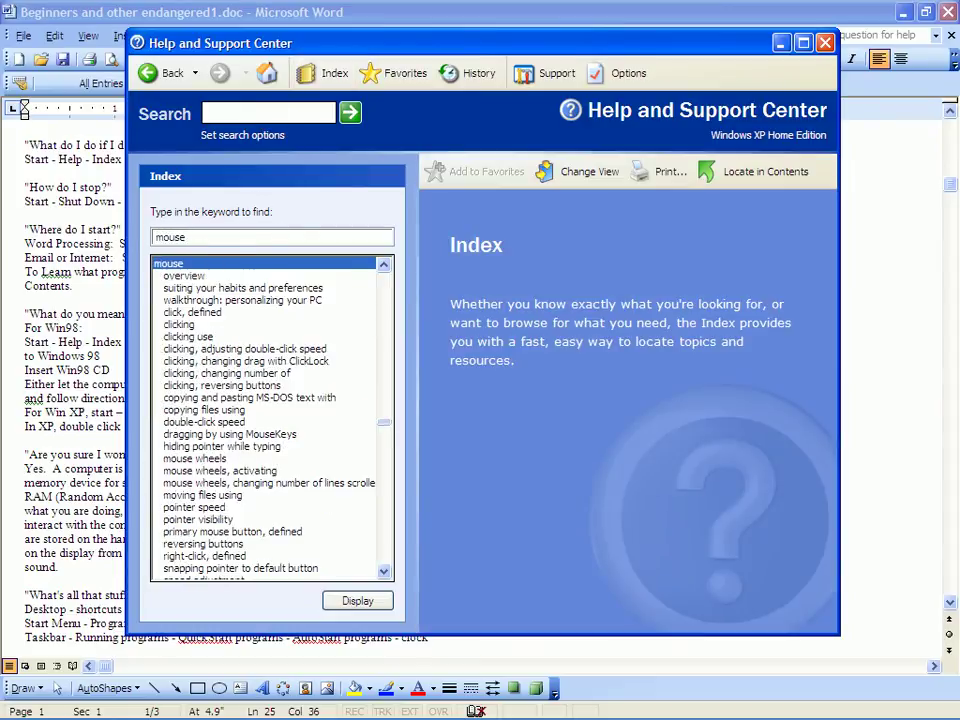
text( overv)
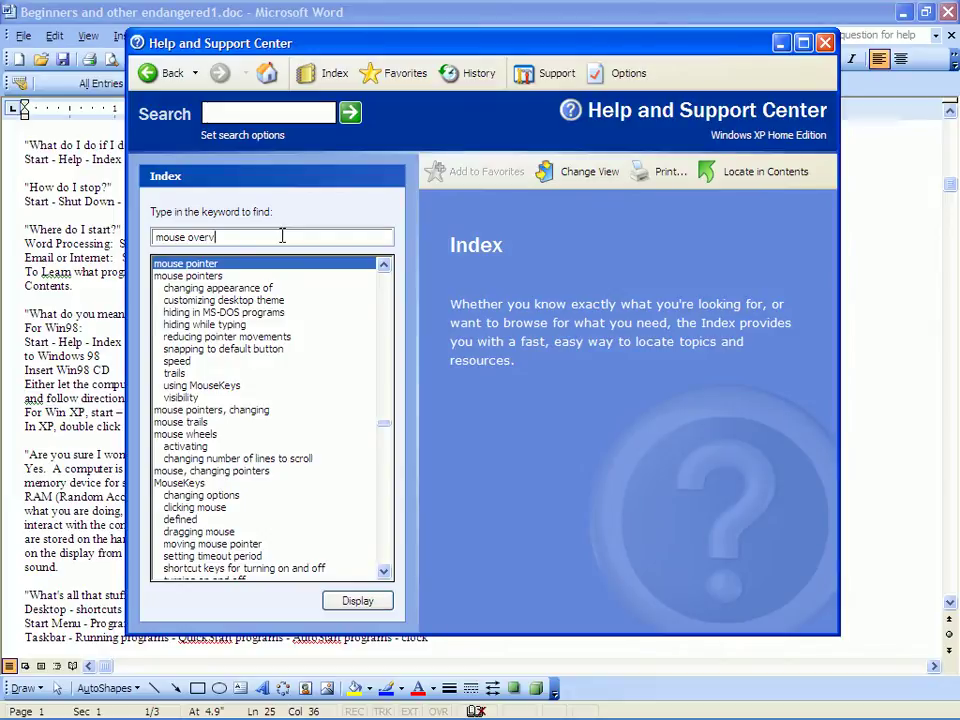
text(ie)
click(385, 267)
click(385, 267)
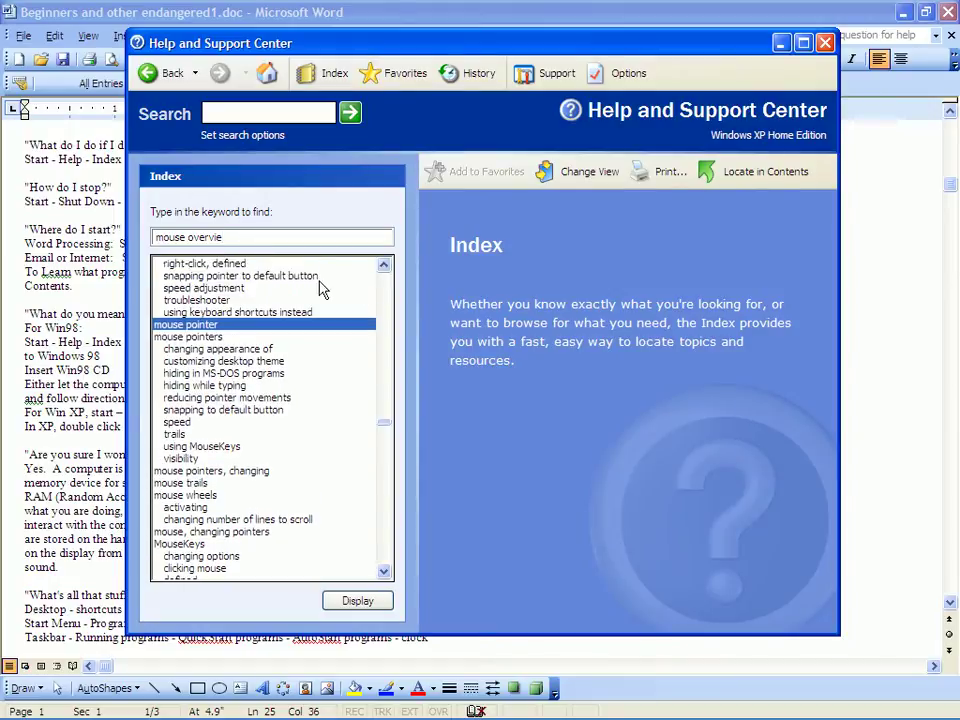
key(BackSpace)
key(BackSpace)
key(BackSpace)
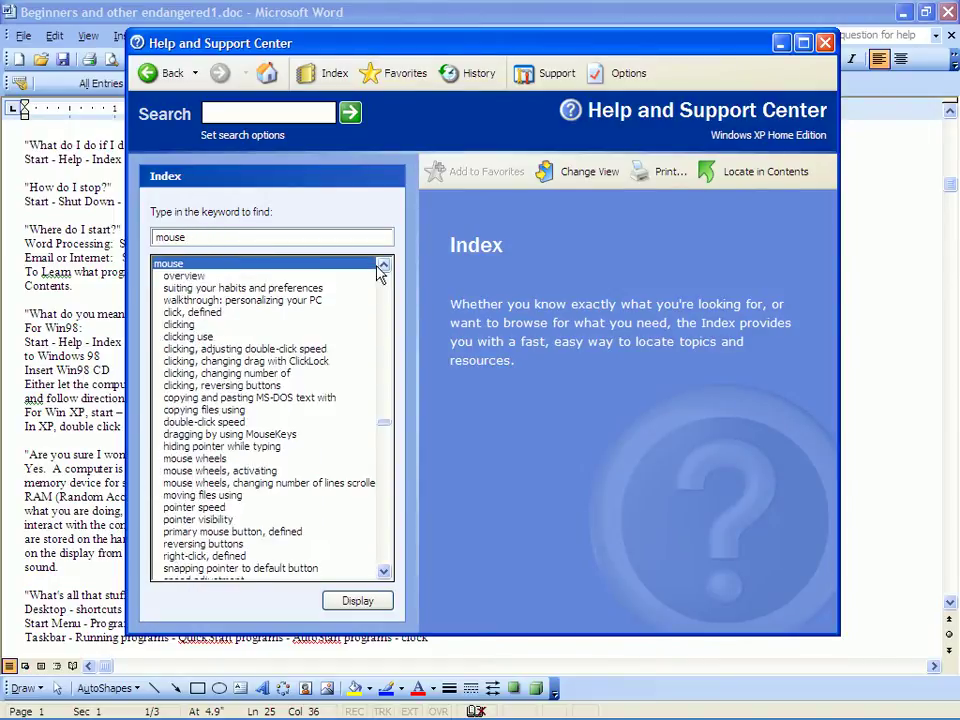
Display the overview topic under mouse and read through to the tips for using the mouse buttons and wheel.
click(184, 278)
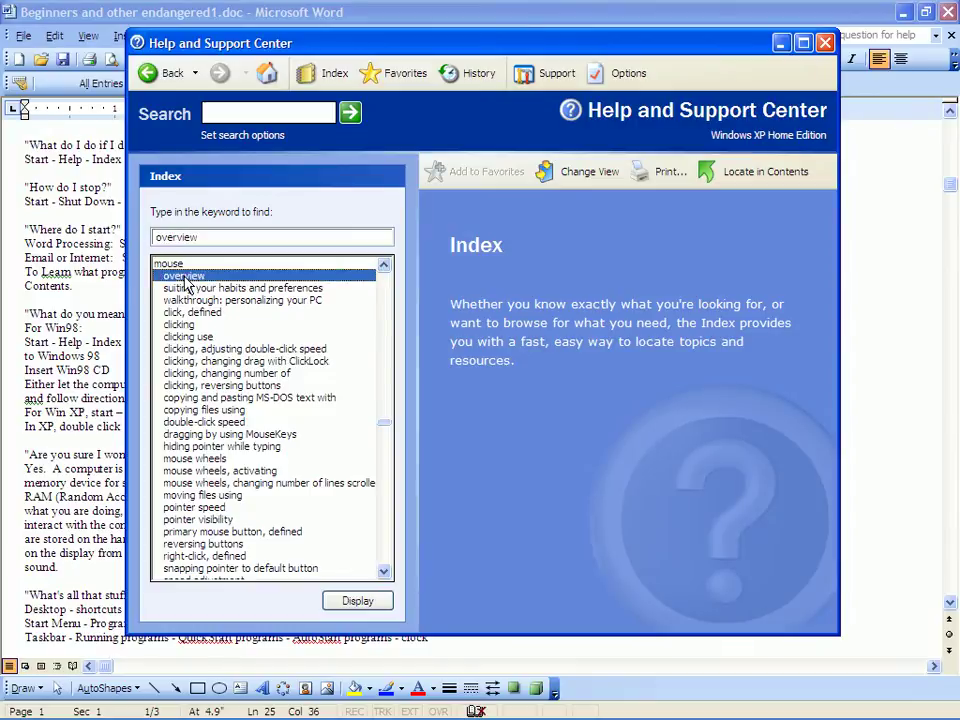
double_click(184, 278)
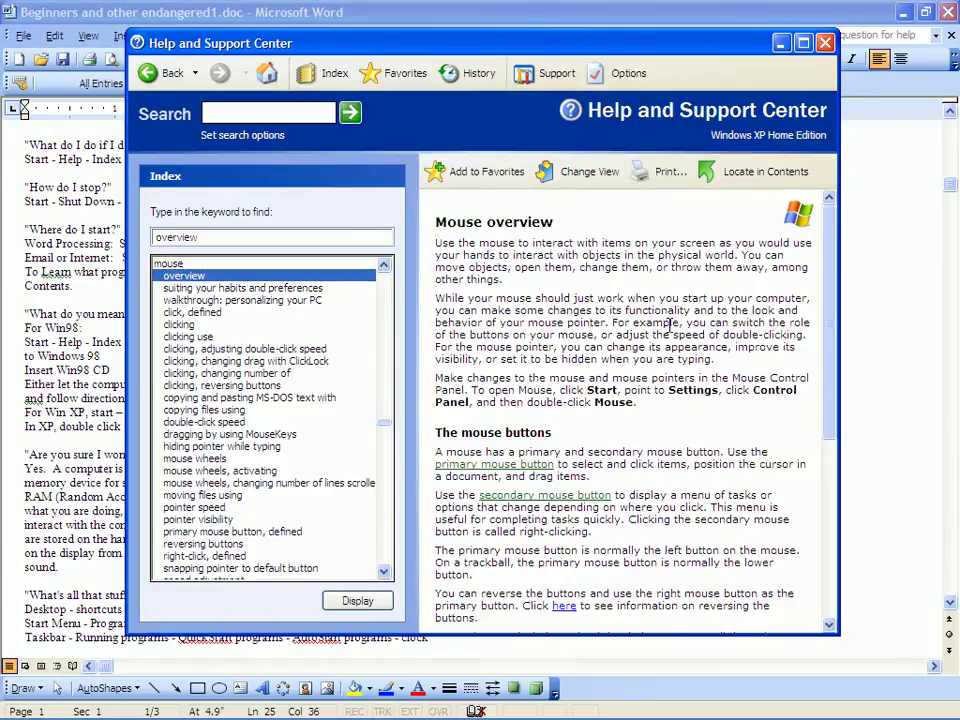
scroll(669, 324, down, 8)
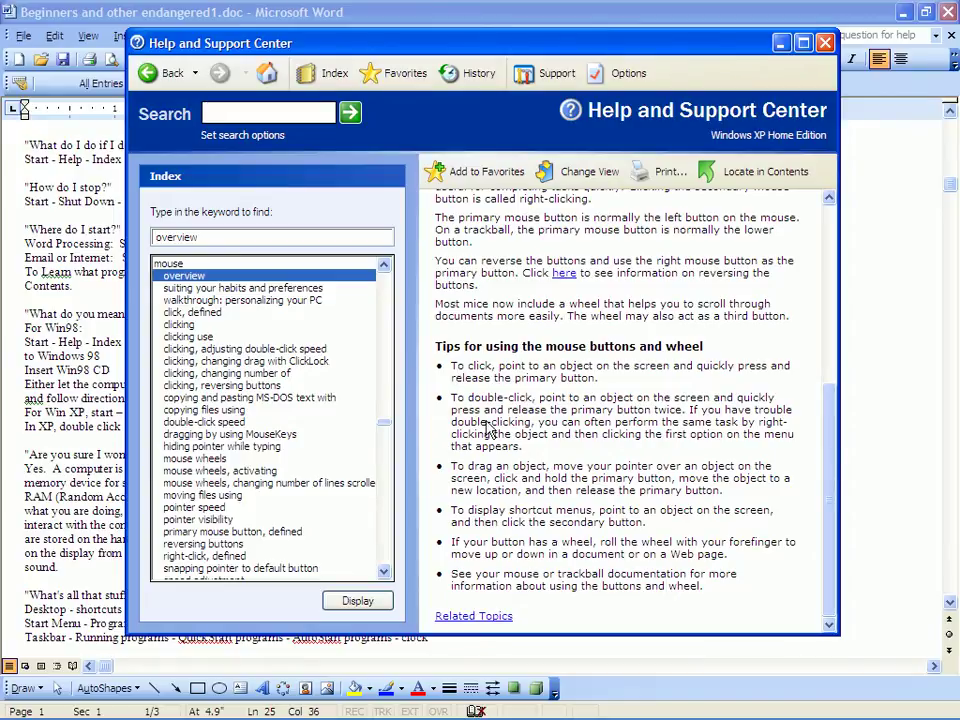
Look up double-clicking in the help index, display "Adjust the double-click speed for your mouse", and close the help window.
double_click(178, 237)
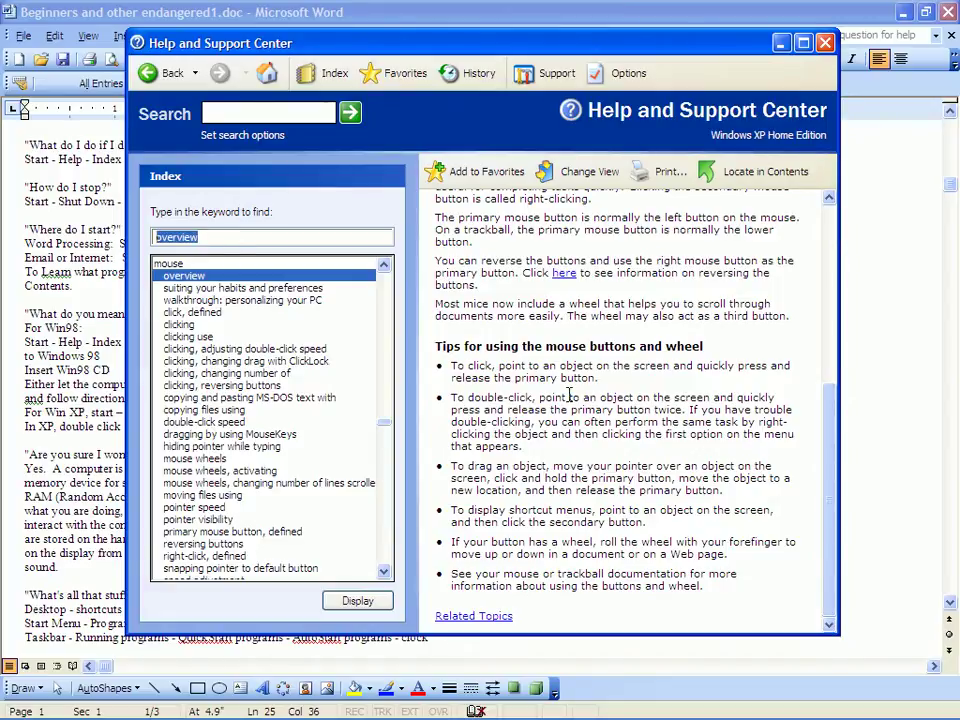
text(doubl)
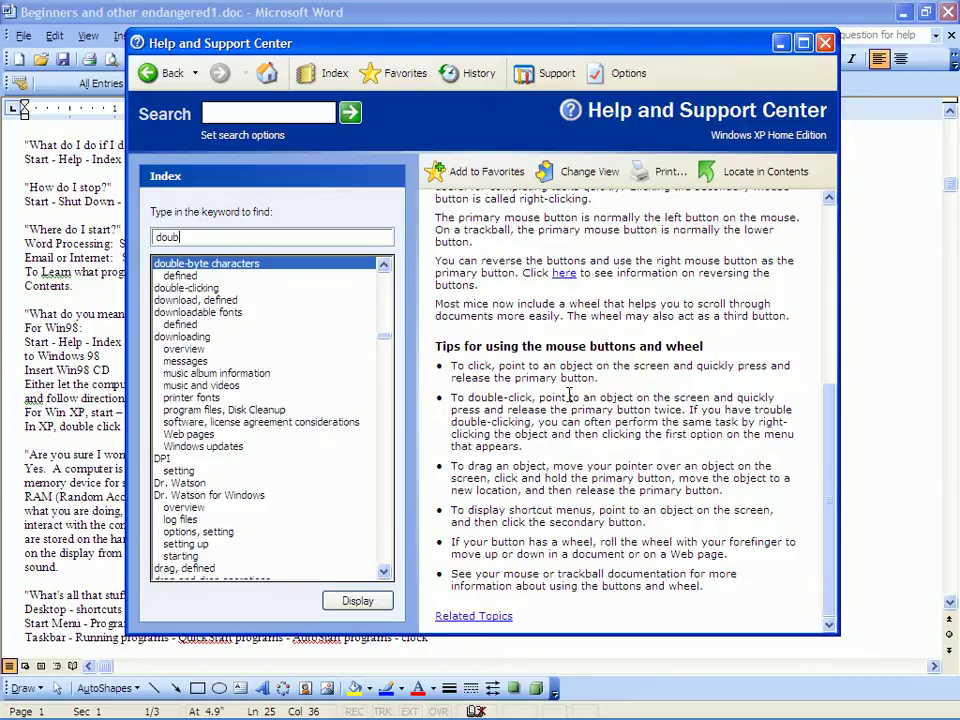
text(b)
click(190, 288)
click(352, 602)
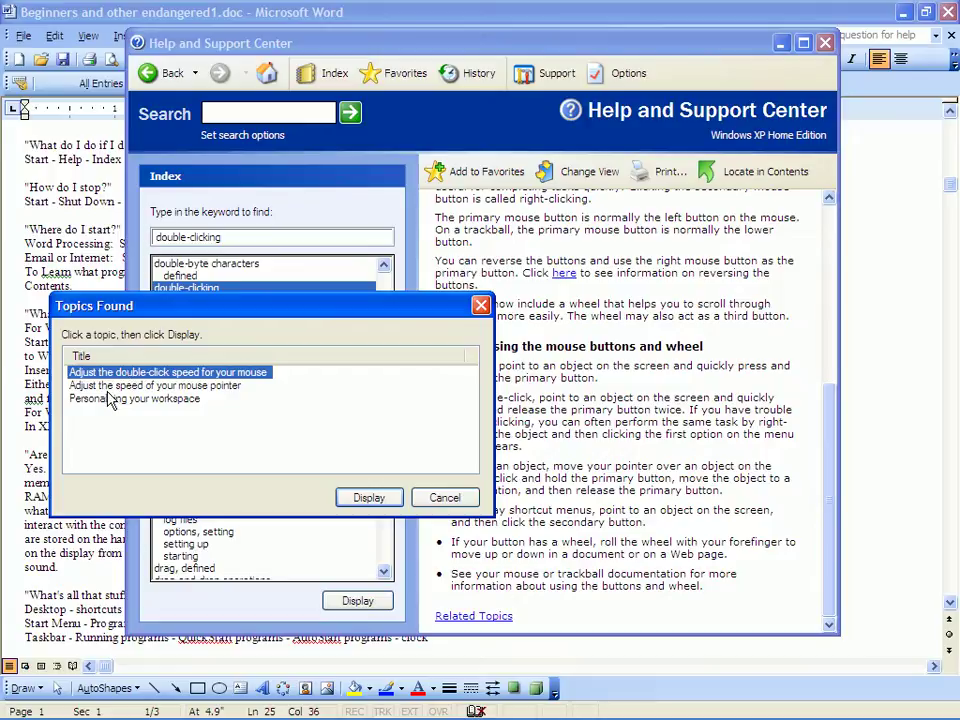
click(349, 497)
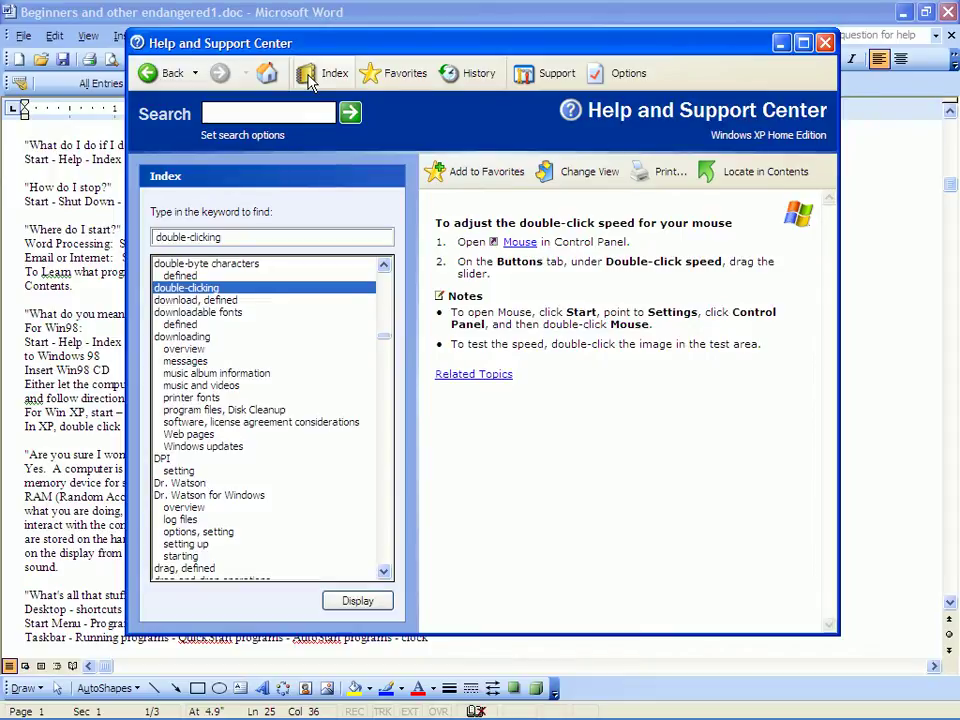
click(825, 44)
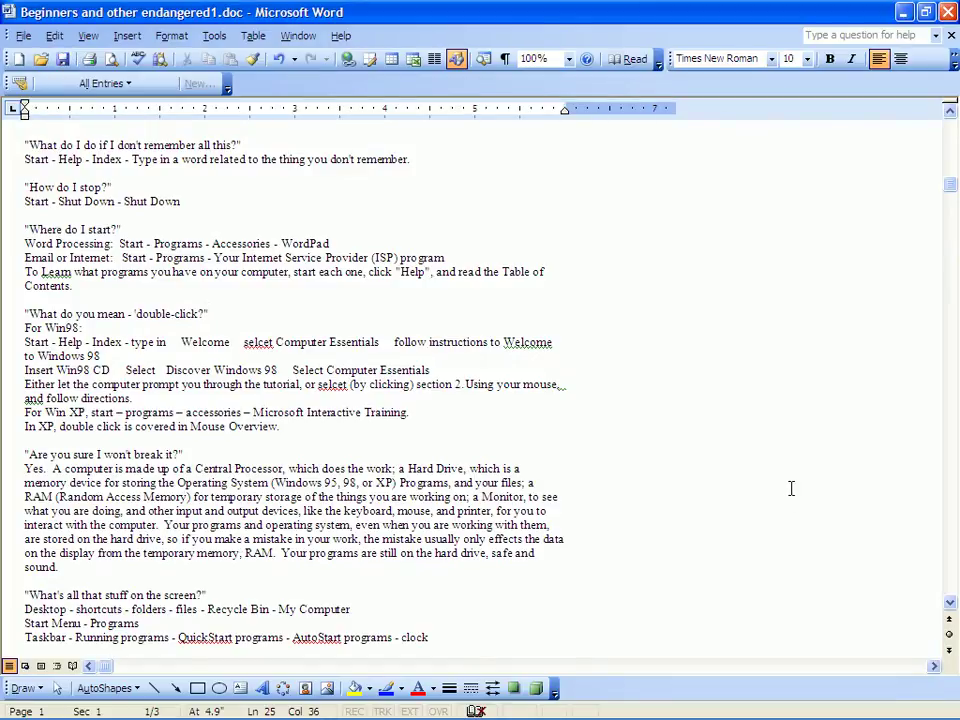
Review the document's question-and-answer sections and return to the title and sub-titles at its beginning.
scroll(792, 486, down, 3)
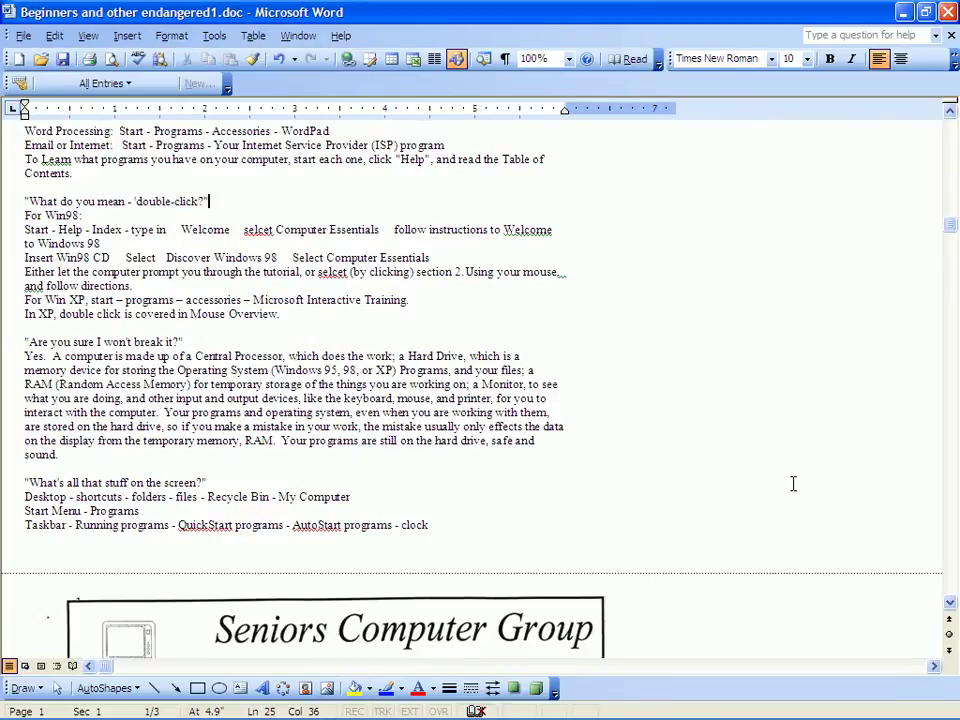
scroll(792, 484, up, 1)
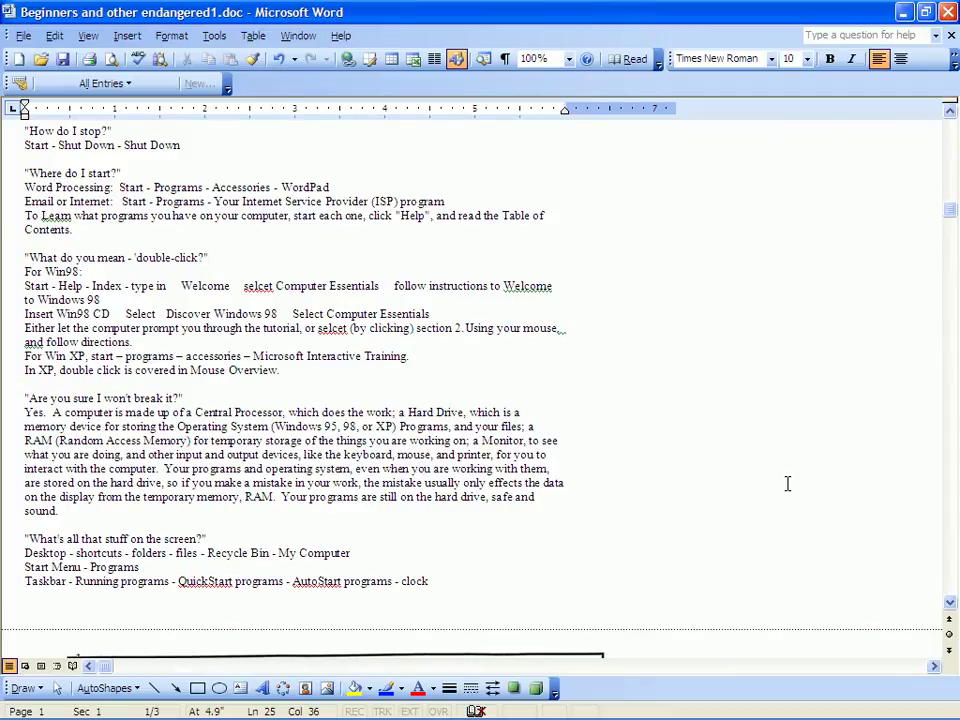
scroll(480, 370, up, 5)
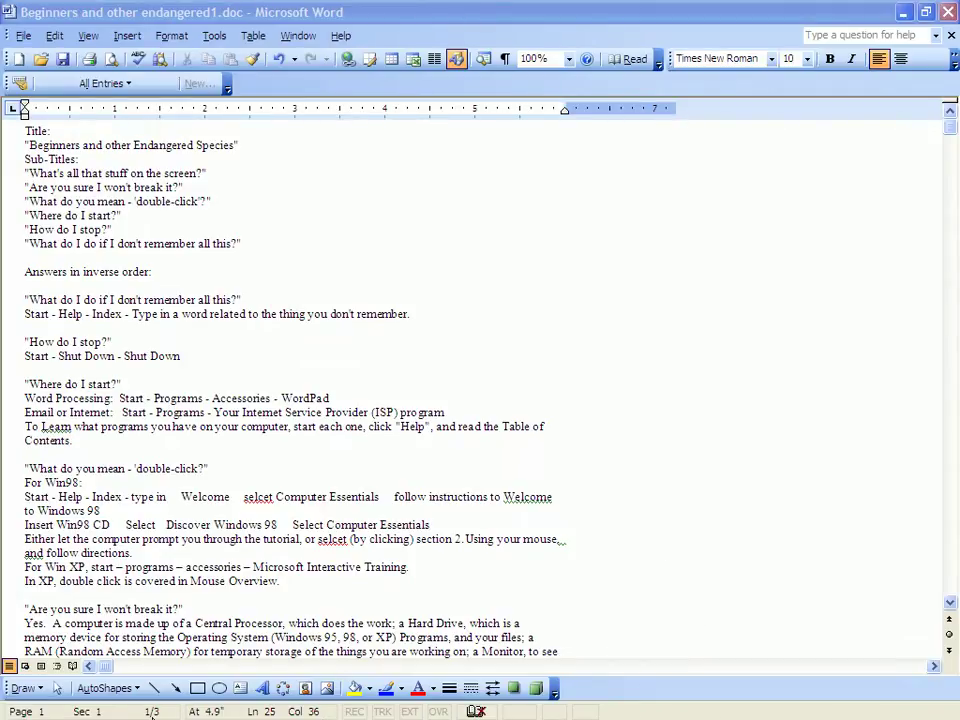
Reveal the Start menu and taskbar, and minimise all windows to show the desktop.
mouse_move(268, 716)
key(super)
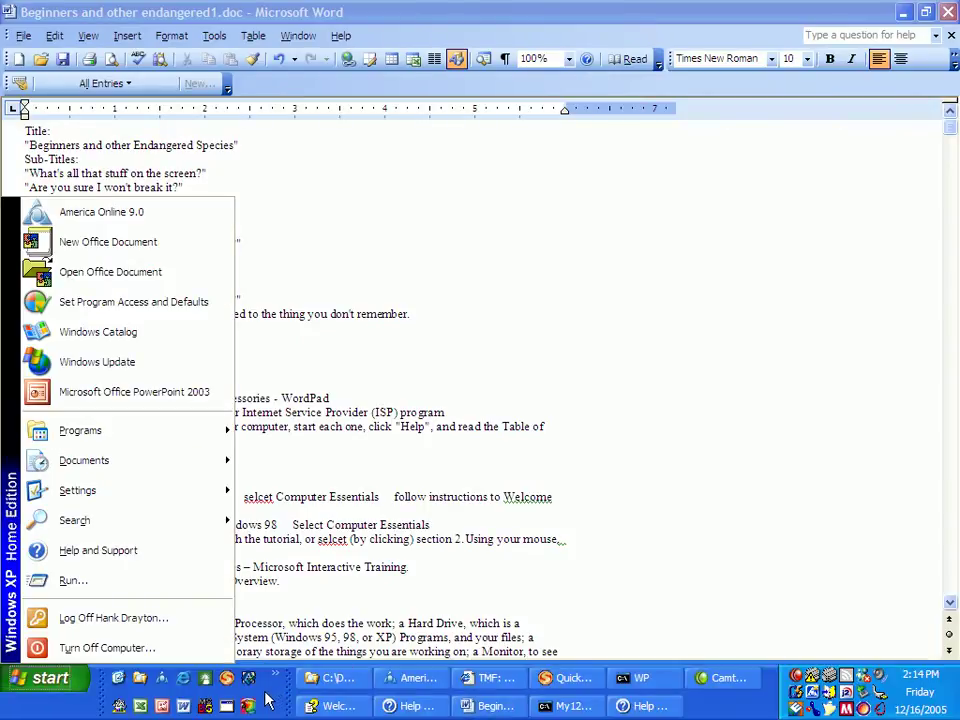
click(121, 678)
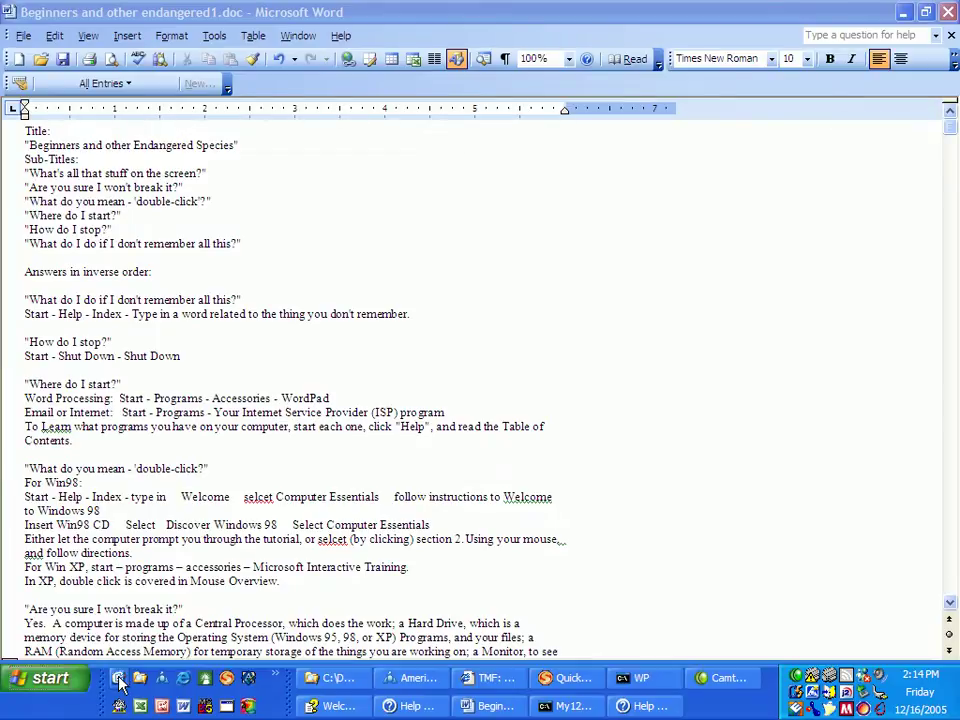
click(118, 680)
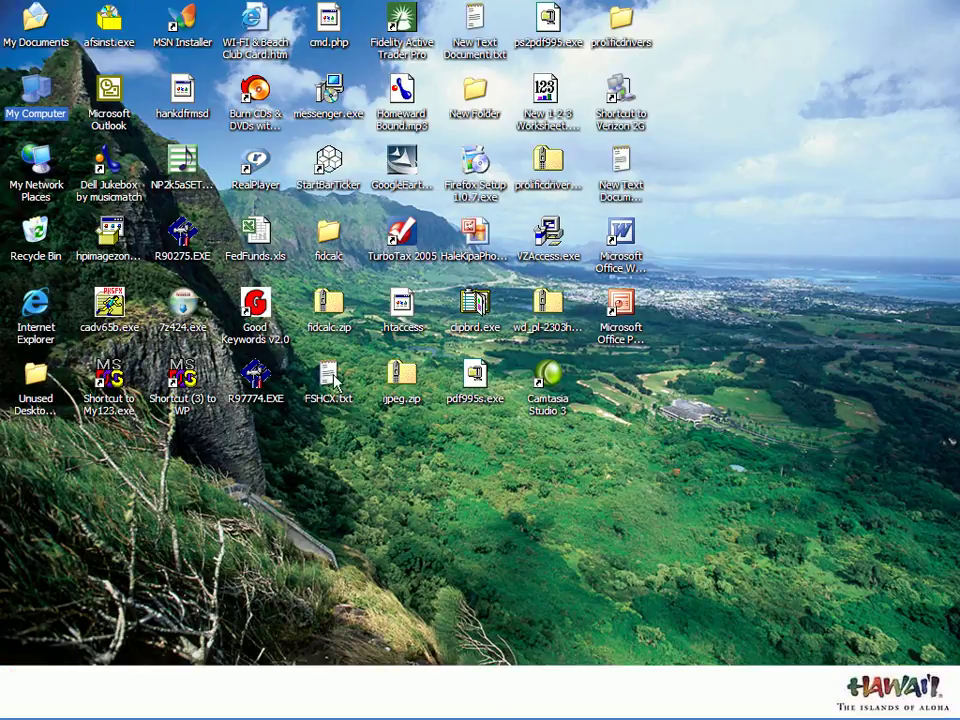
Open the New Text Document (2).txt file from the desktop to view it in Notepad, and close it again.
mouse_move(56, 713)
mouse_move(381, 714)
double_click(621, 163)
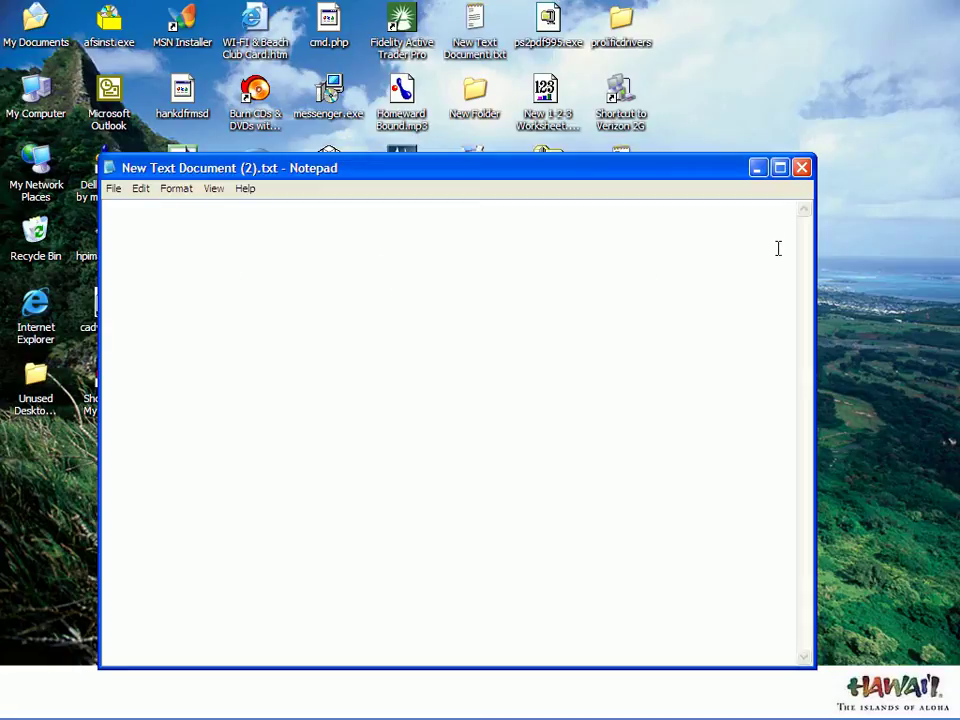
click(802, 168)
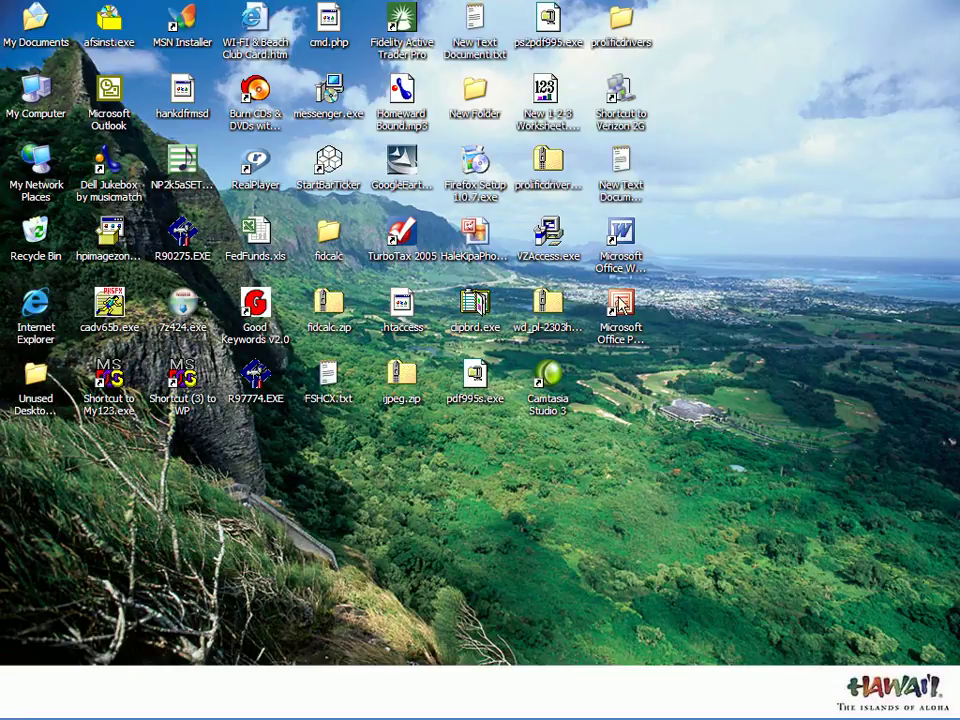
View the shortcut properties of the Microsoft Office Word 2003 desktop icon and close them without changes.
right_click(622, 234)
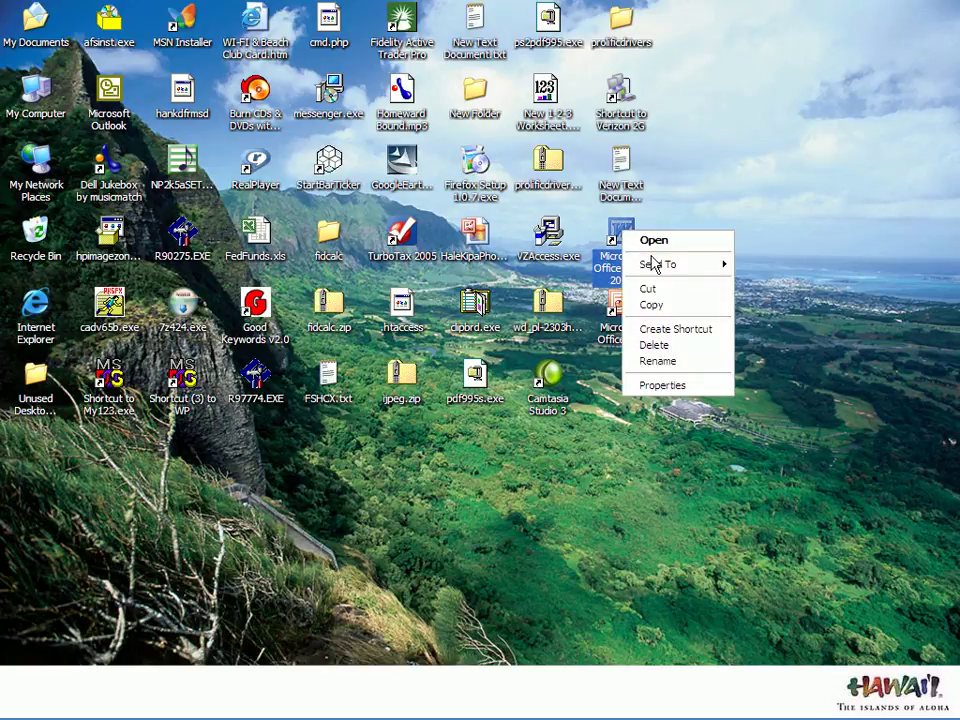
click(662, 385)
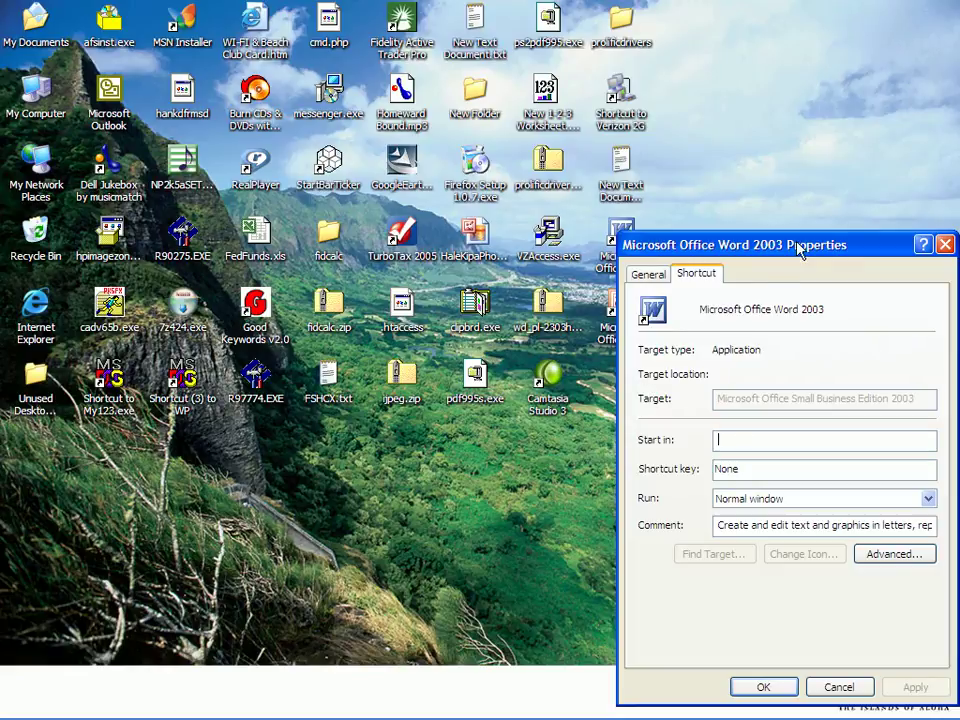
drag(800, 250, 686, 145)
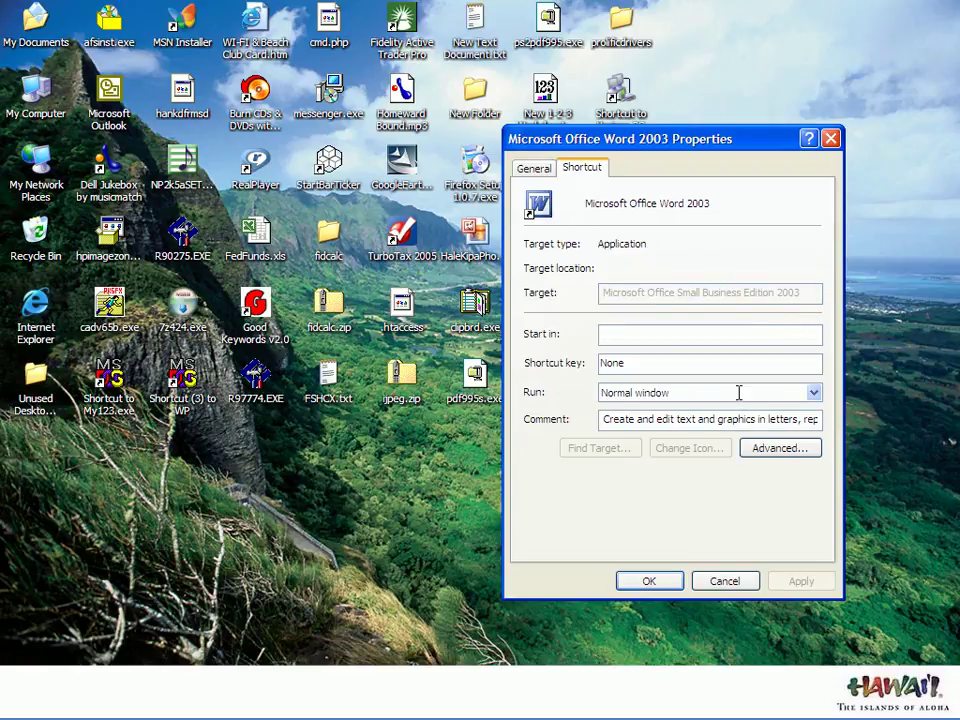
click(725, 584)
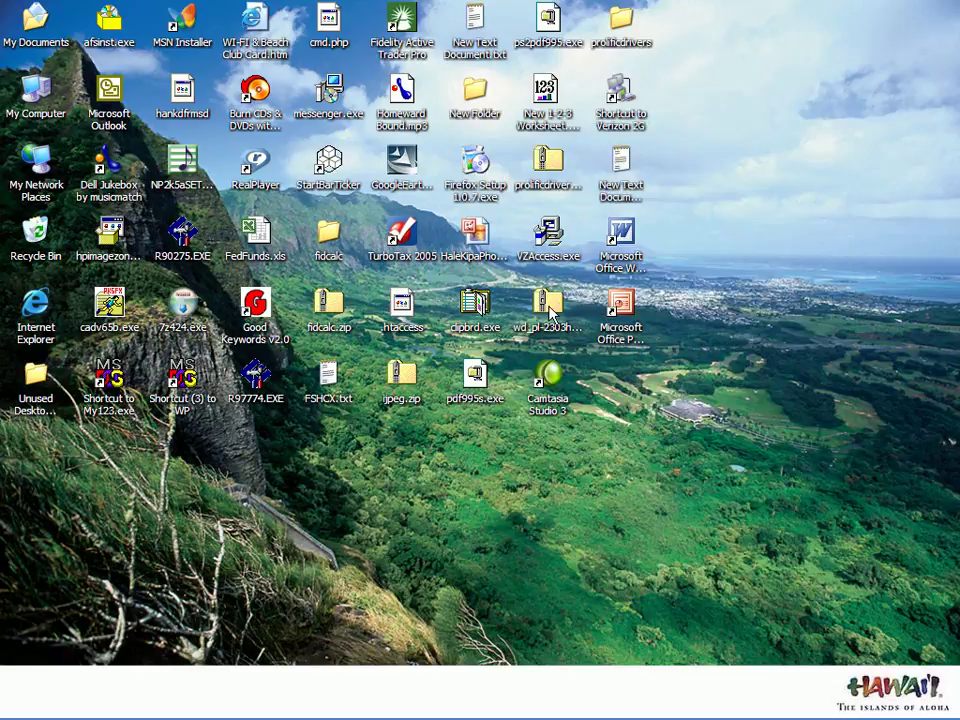
Examine the full target path in the Good Keywords v2.0 shortcut's properties and close them without changes.
right_click(263, 309)
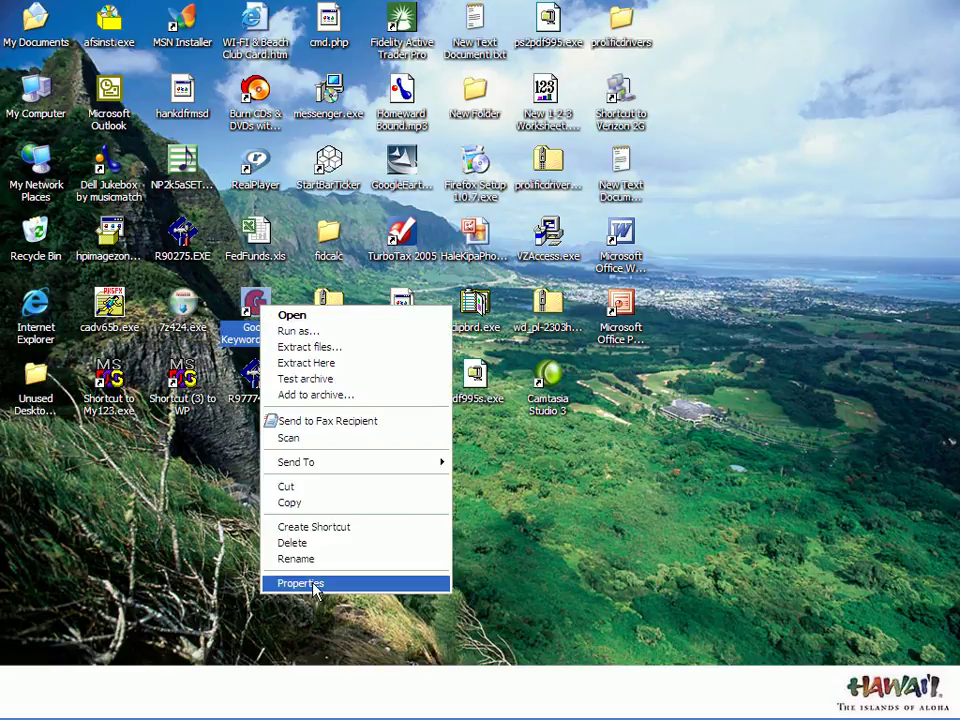
click(312, 588)
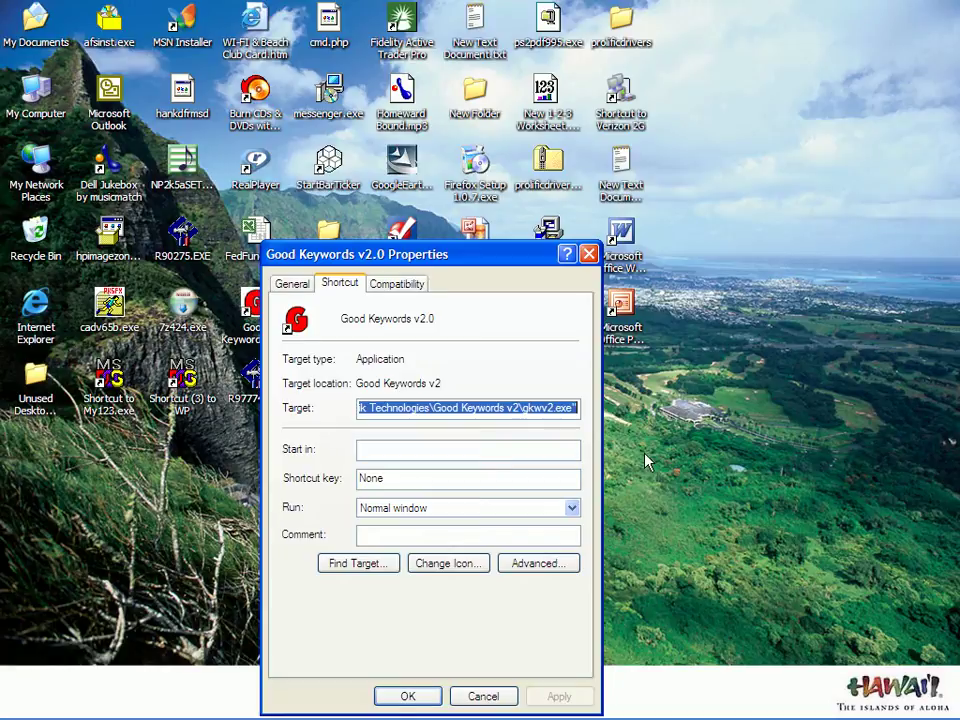
key(End)
key(Left)
key(Left)
key(Left)
key(Left)
key(Left)
key(Left)
key(Left)
key(Left)
key(Left)
key(Left)
key(Left)
key(Left)
key(Left)
key(Left)
key(Left)
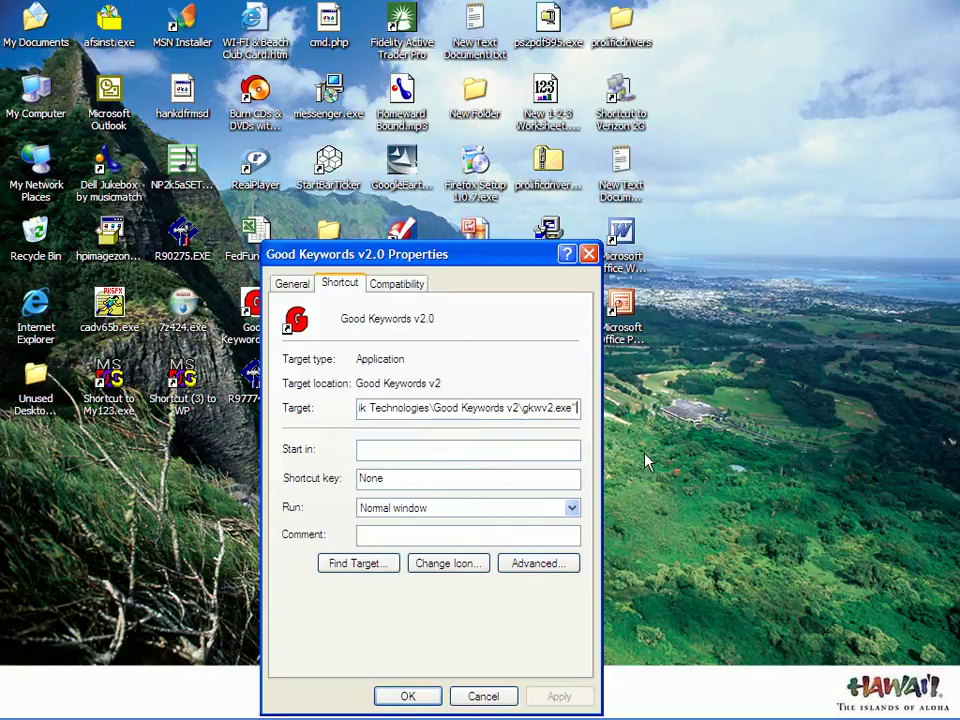
key(Left)
key(Left)
key(Left)
key(Left)
key(Left)
key(Left)
key(Left)
key(Left)
key(Left)
key(Left)
key(Left)
key(Left)
key(Left)
key(Left)
key(Left)
key(Left)
key(Left)
key(Left)
key(Left)
key(Left)
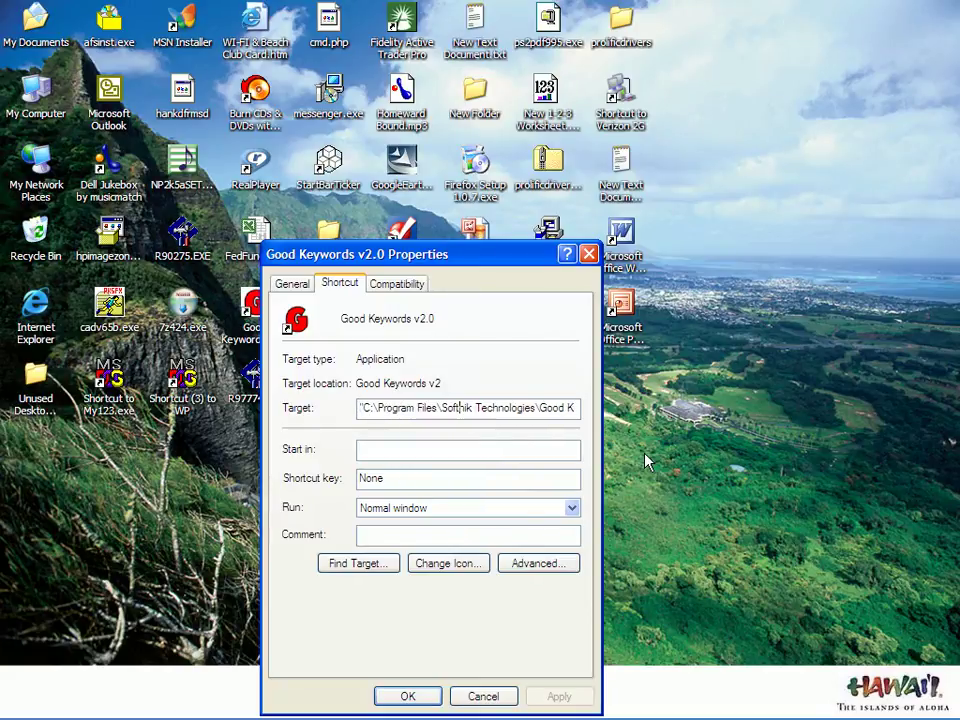
key(Right)
key(Right)
key(Right)
key(Right)
key(Right)
key(Right)
key(Right)
key(Right)
key(Right)
key(Right)
key(Right)
key(Right)
key(Right)
key(Right)
key(Right)
key(Right)
key(Right)
key(Right)
key(Right)
key(Right)
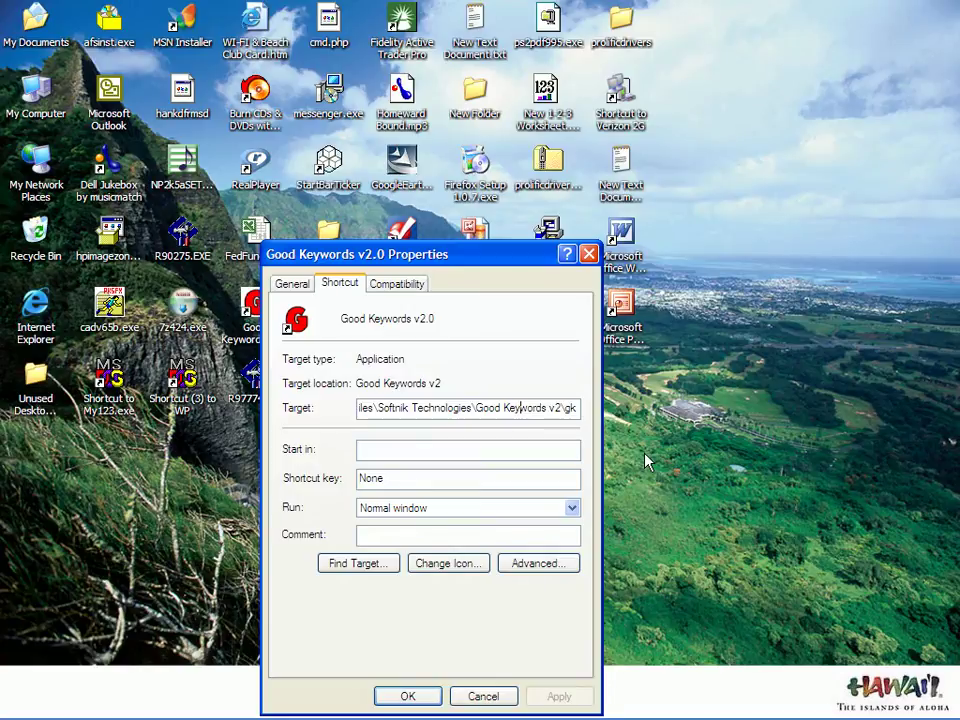
key(Right)
key(Right)
key(Right)
key(Right)
key(Right)
key(Right)
key(Right)
key(Right)
key(Right)
key(End)
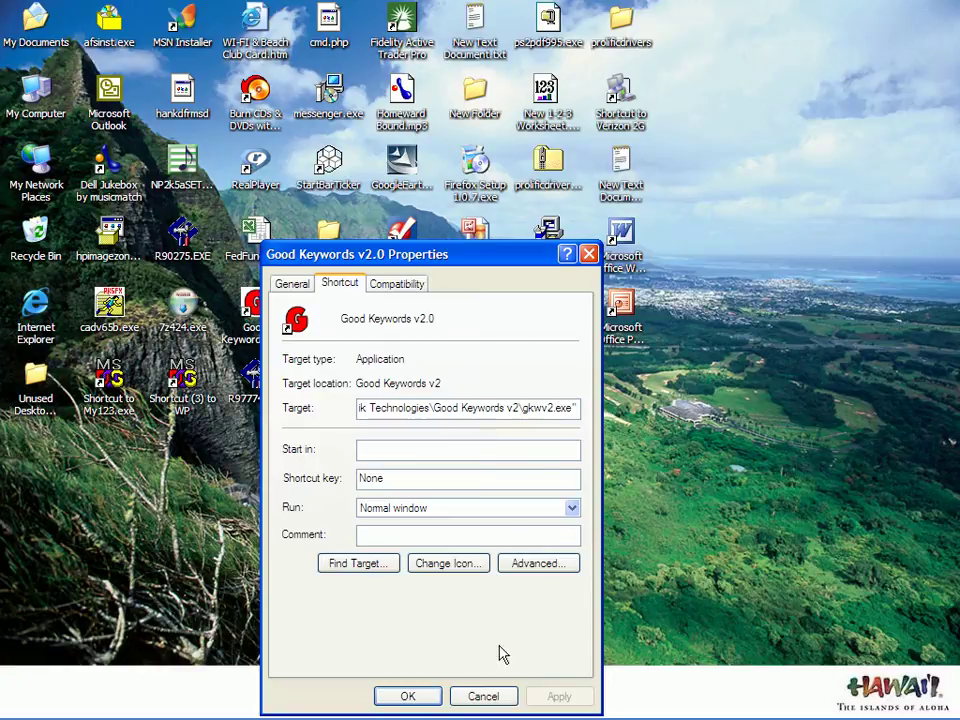
click(484, 697)
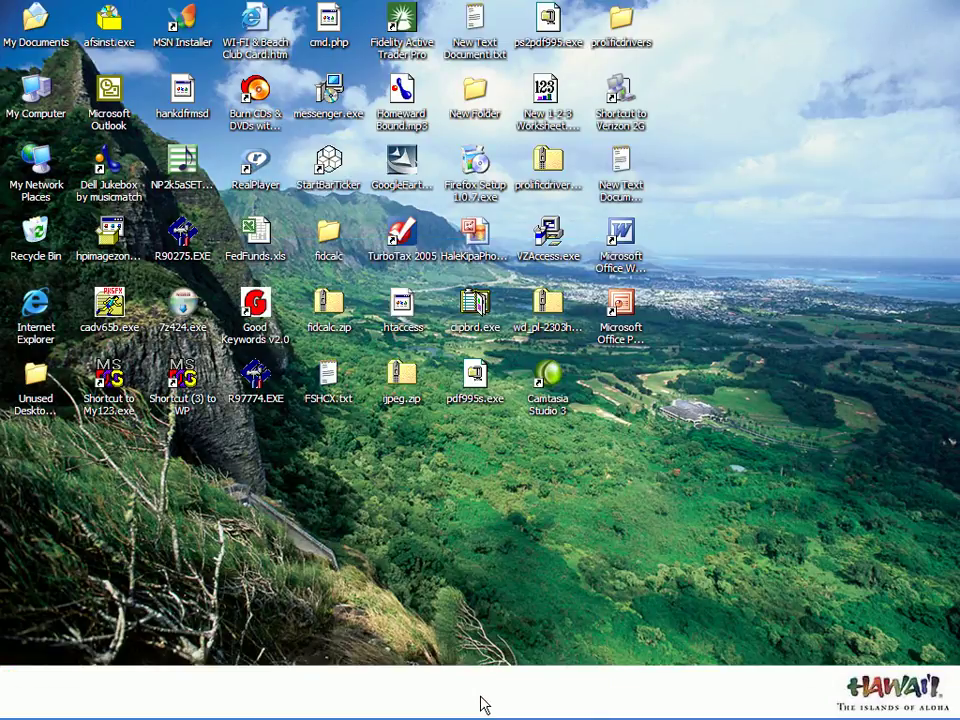
View the general properties of the desktop's New Folder and close them without changes.
right_click(474, 94)
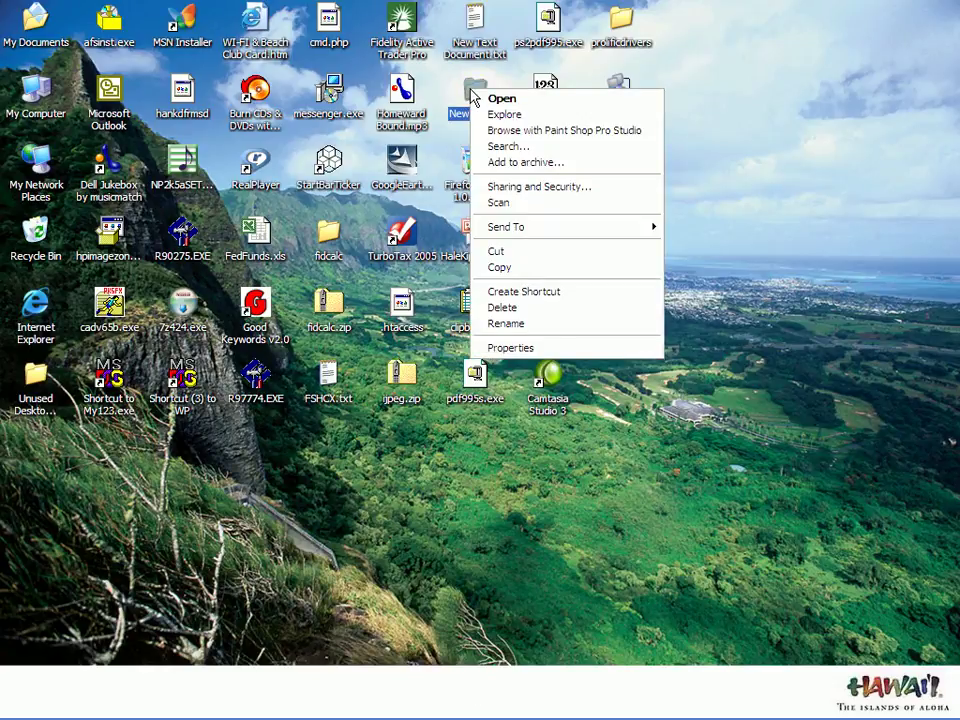
click(510, 348)
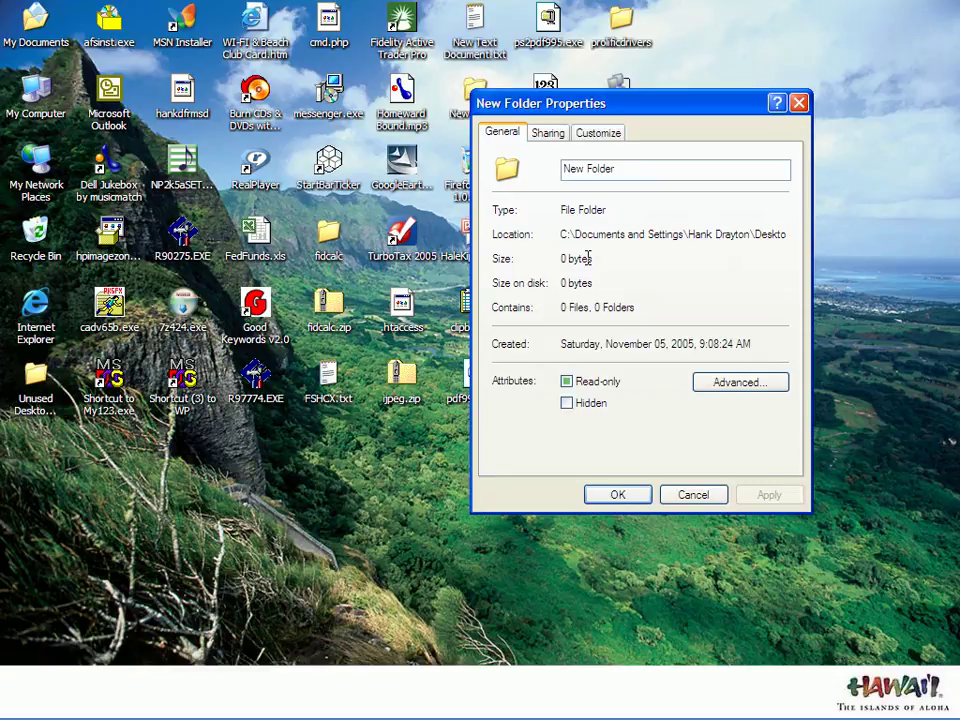
click(694, 496)
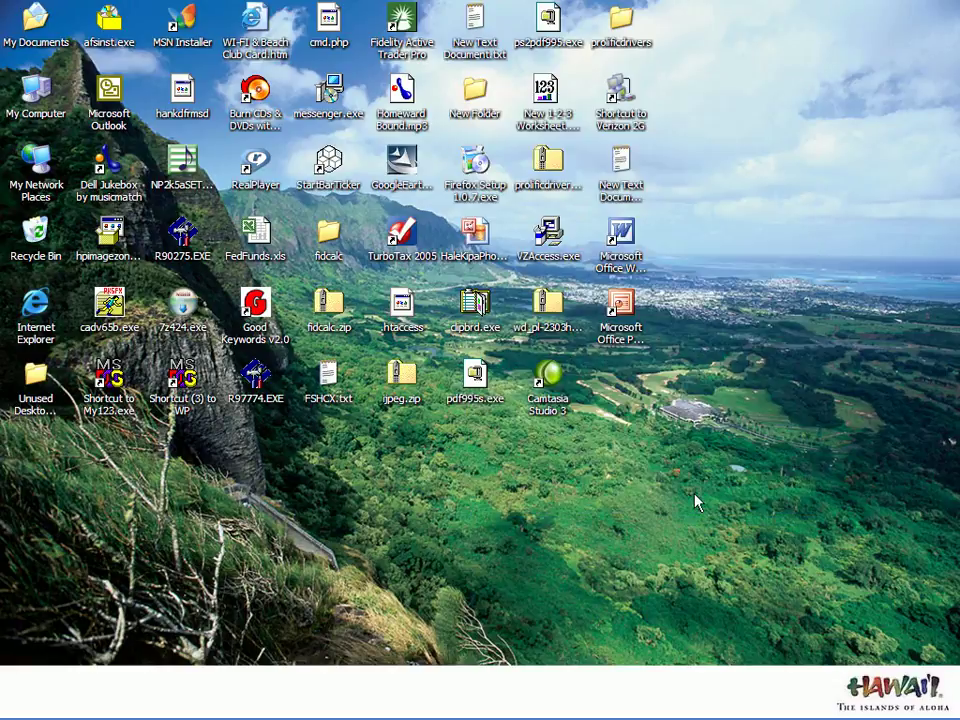
right_click(474, 92)
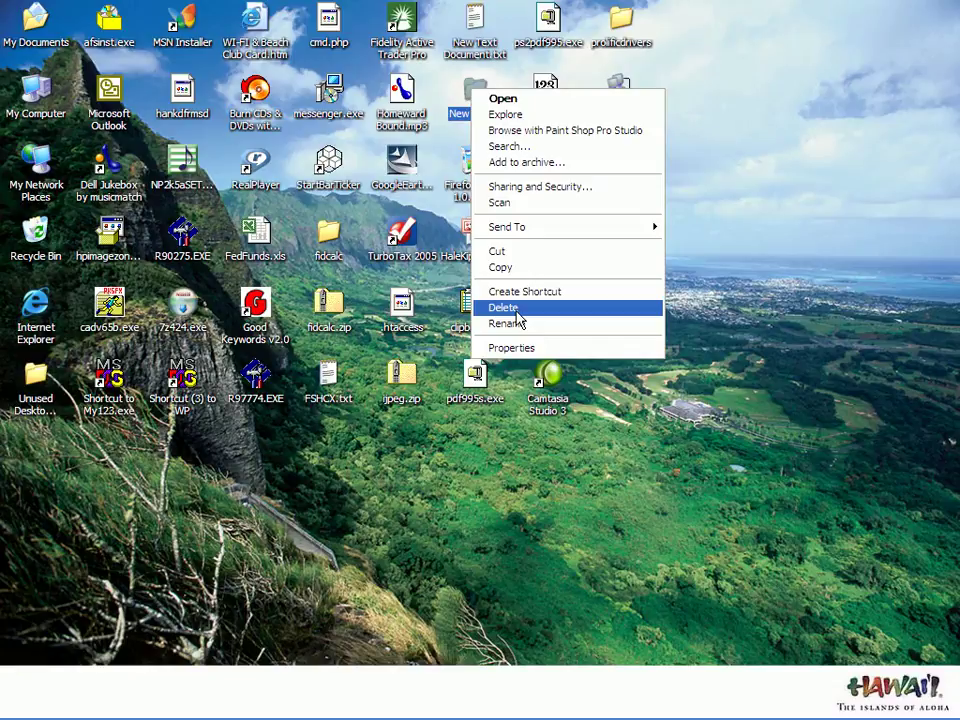
click(503, 308)
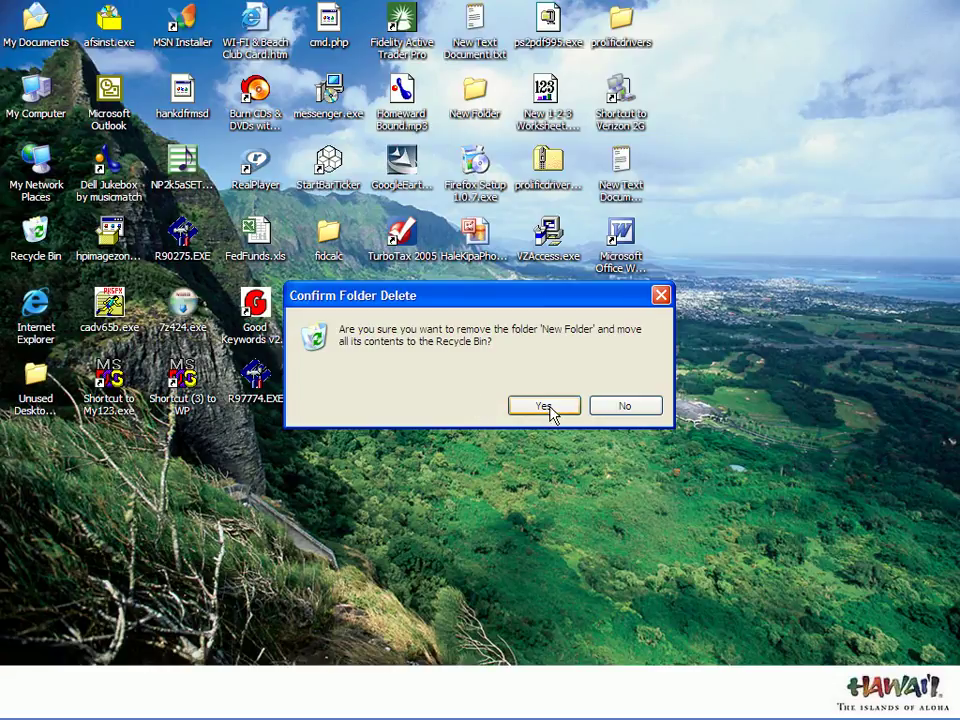
click(620, 407)
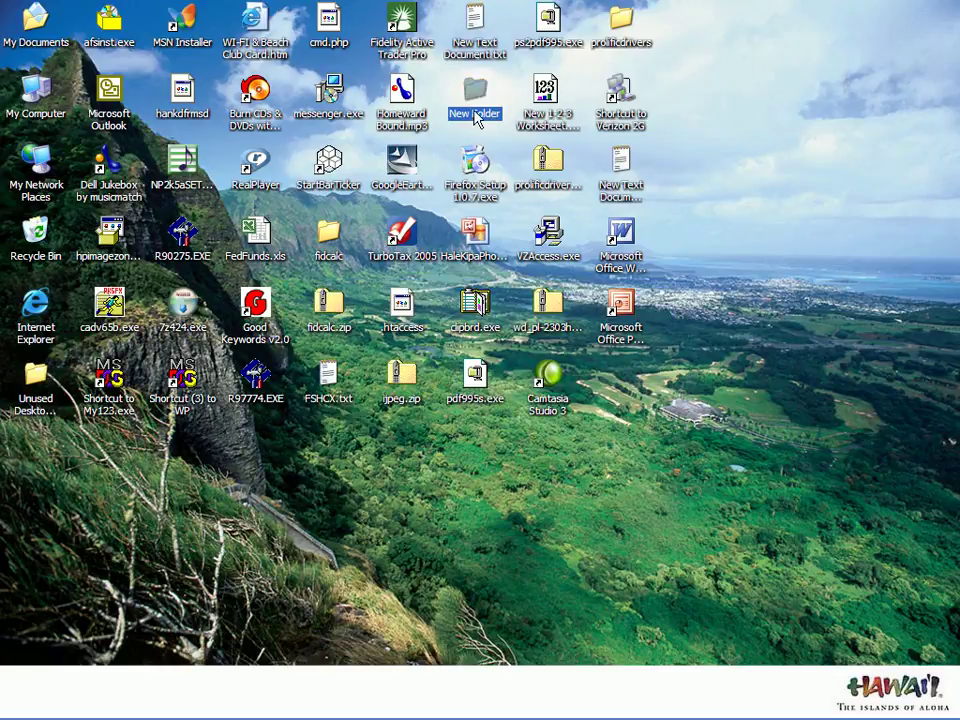
Open the desktop's New Folder to check its contents, close it, and delete the folder to the Recycle Bin.
double_click(476, 100)
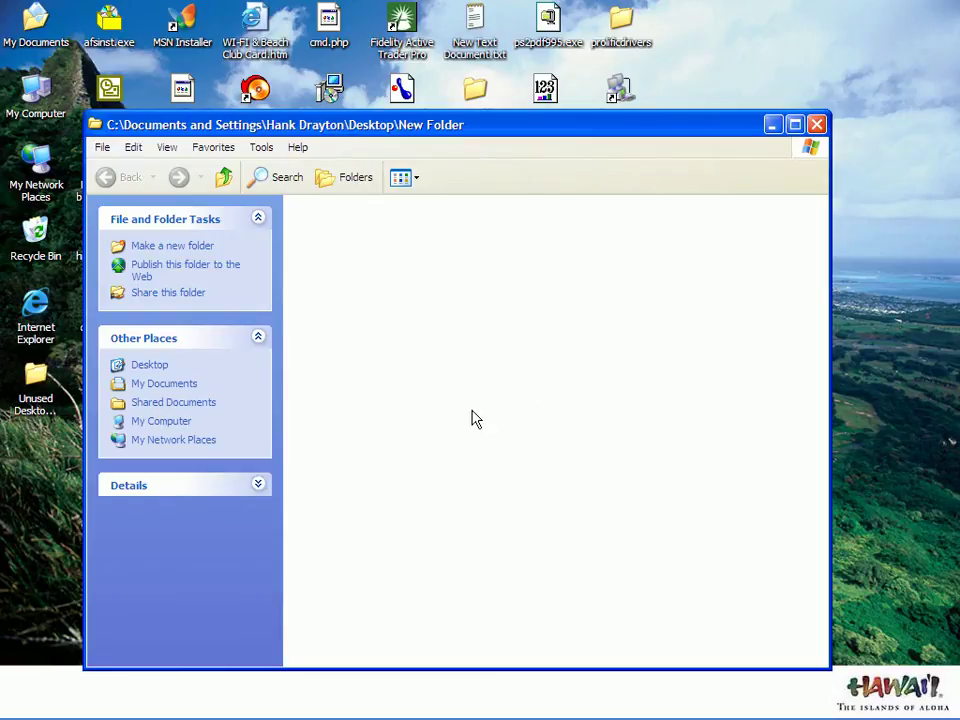
click(816, 125)
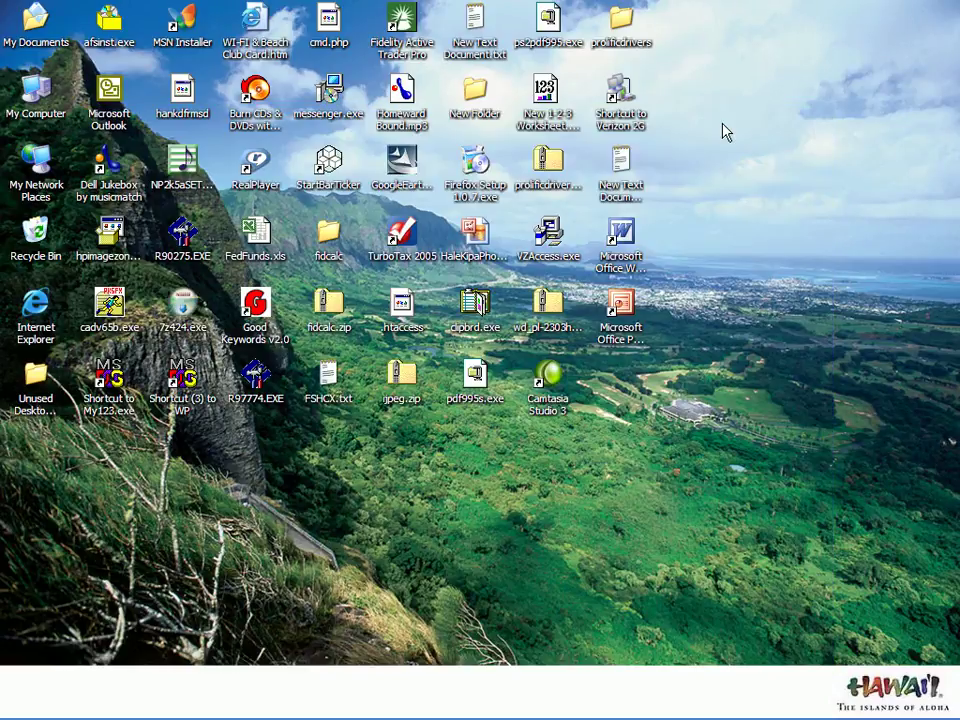
right_click(468, 103)
click(500, 304)
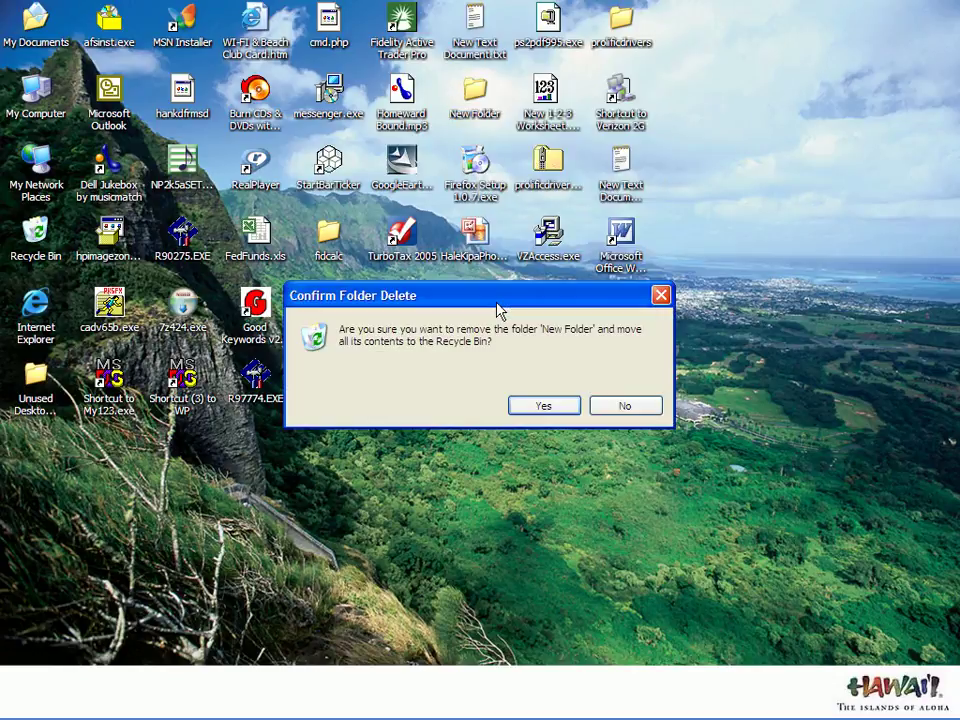
click(541, 410)
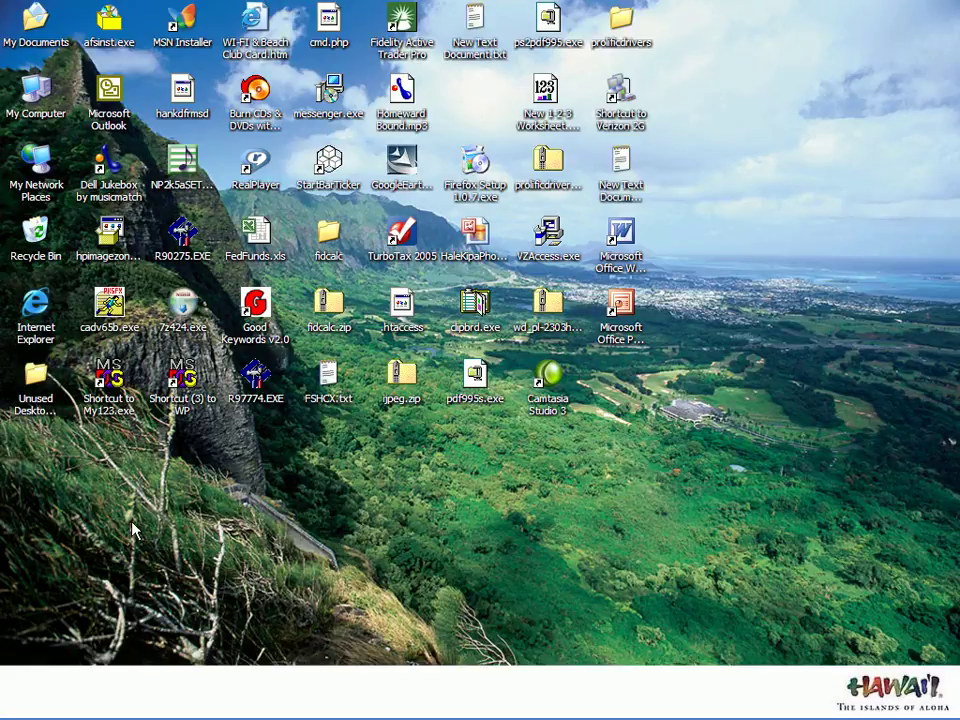
Open the Recycle Bin and sort its items by name and by date deleted, finishing with the most recent deletions first.
double_click(38, 234)
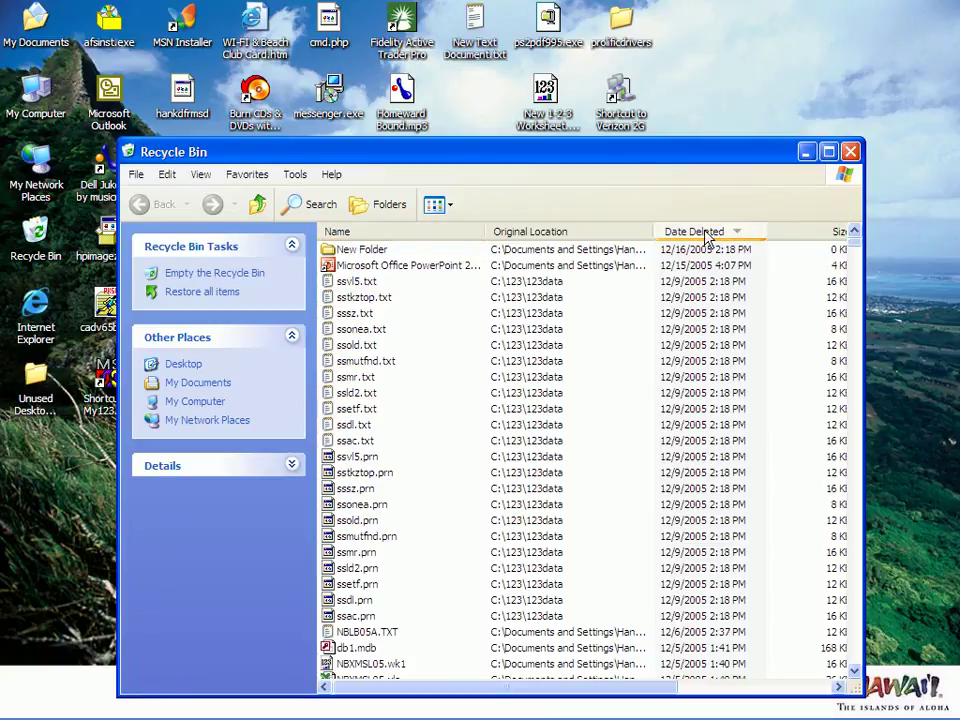
click(397, 234)
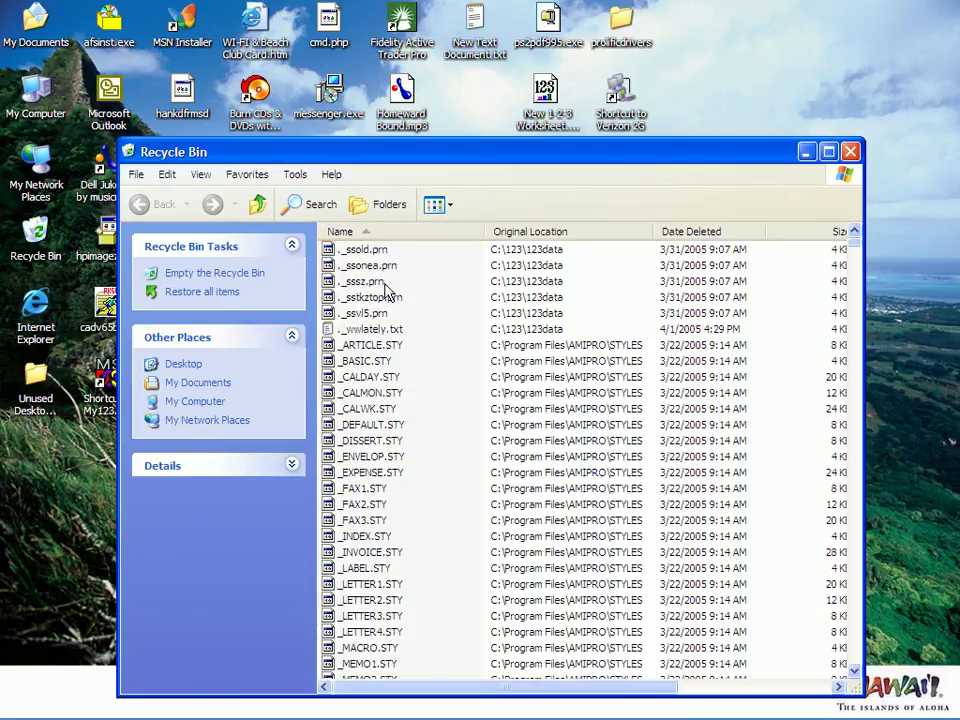
click(708, 236)
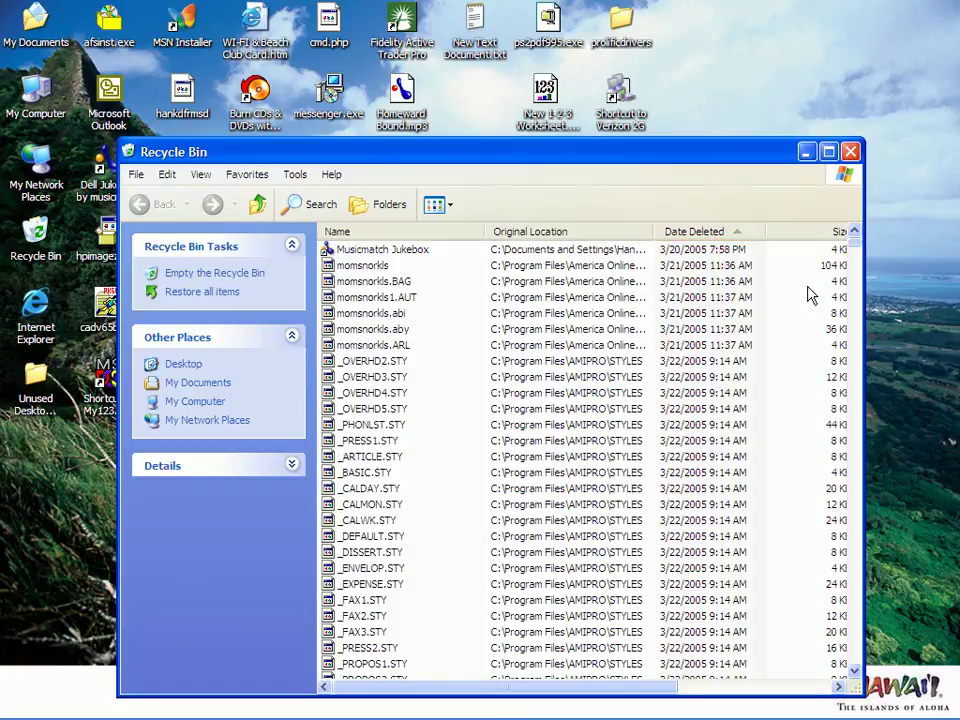
click(705, 234)
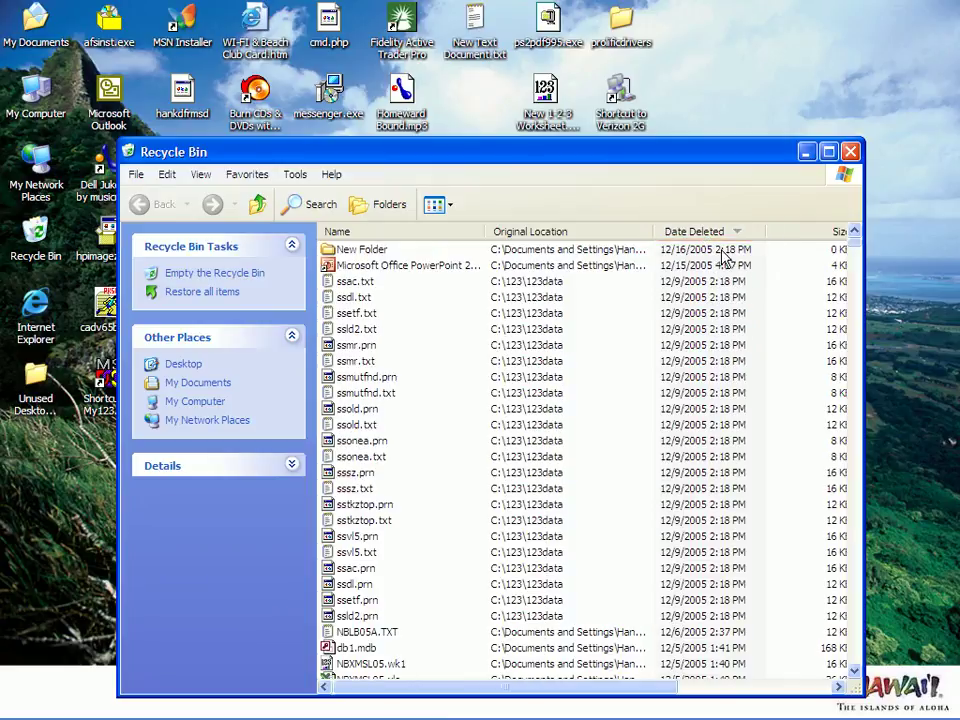
click(698, 236)
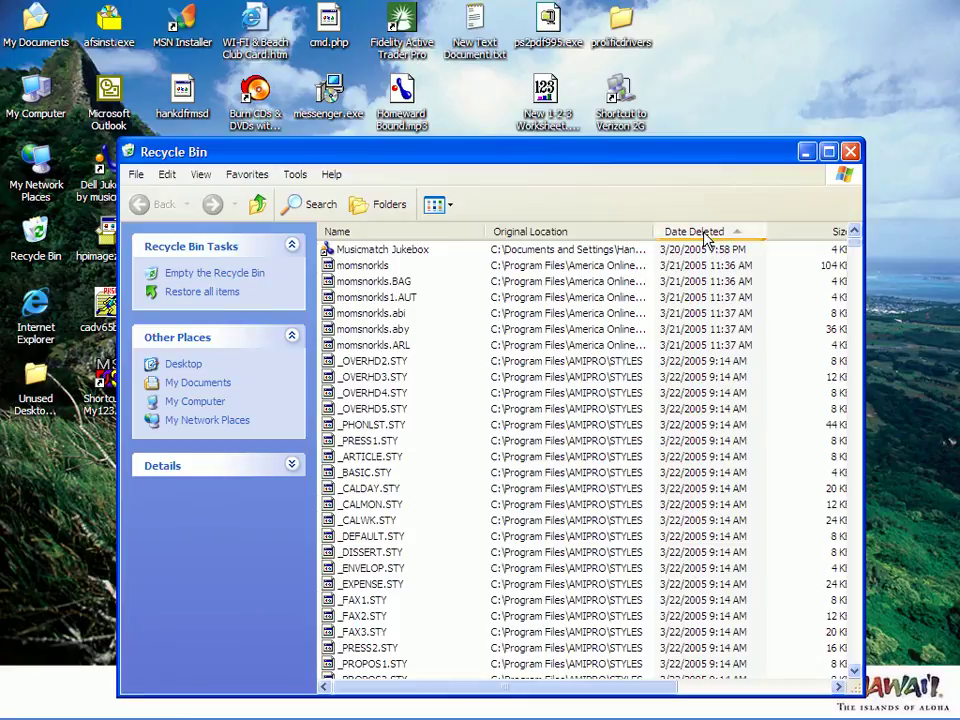
click(705, 236)
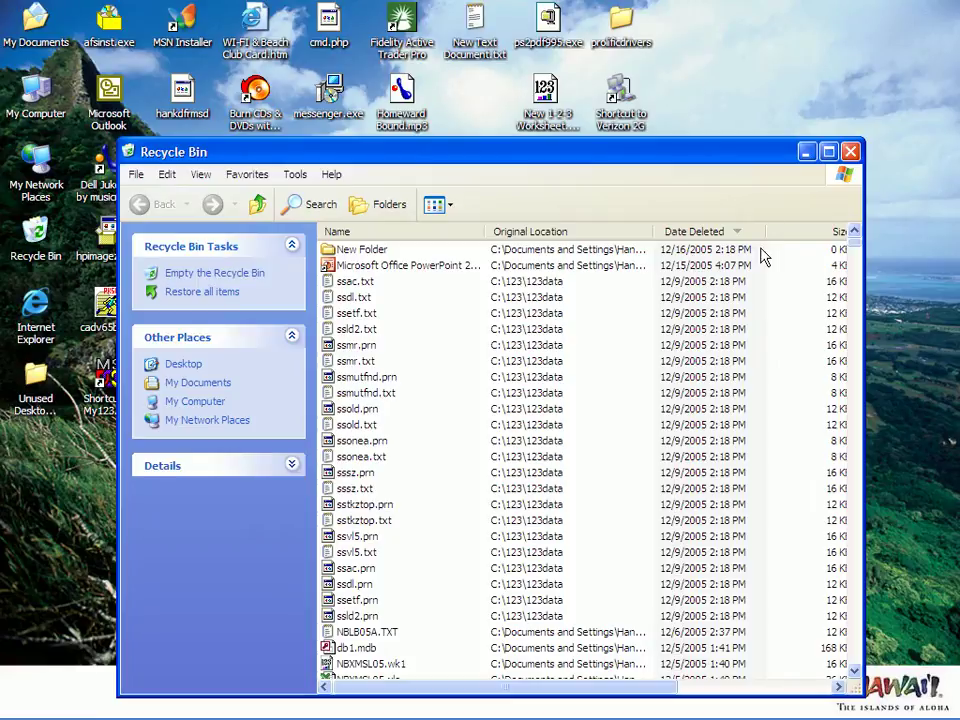
Review the restore and delete options for New Folder in the Recycle Bin without applying any, and close the window.
click(362, 256)
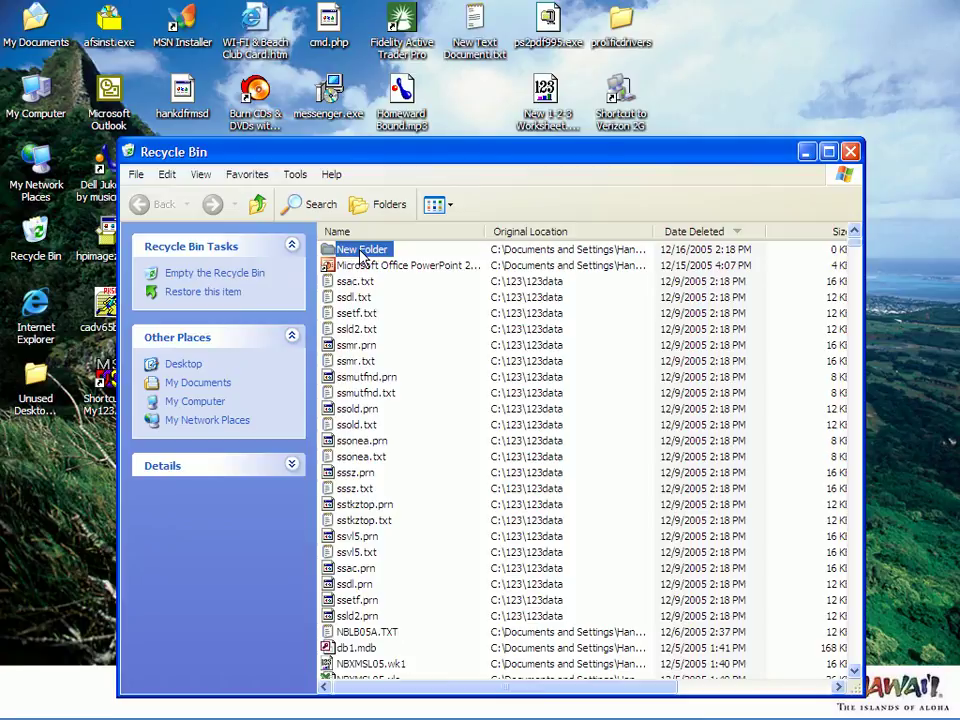
right_click(361, 254)
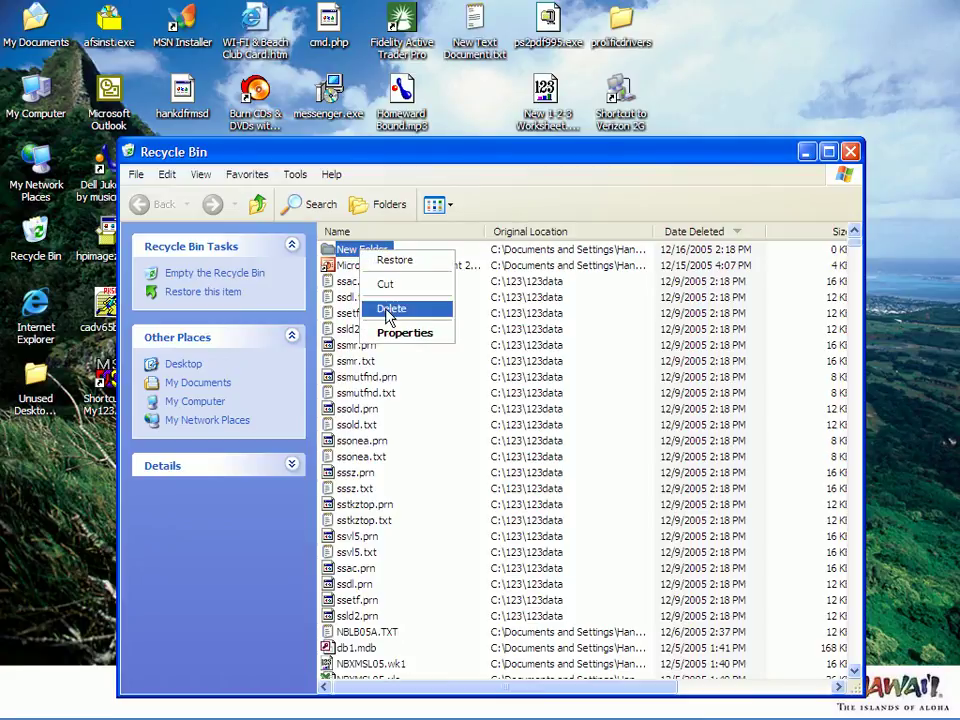
click(590, 152)
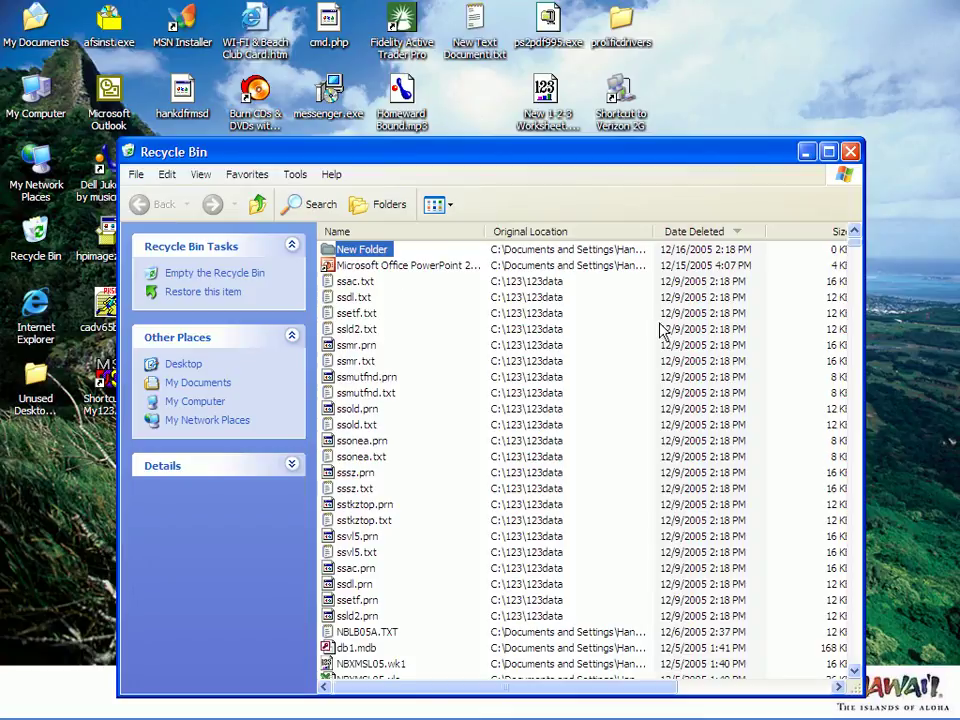
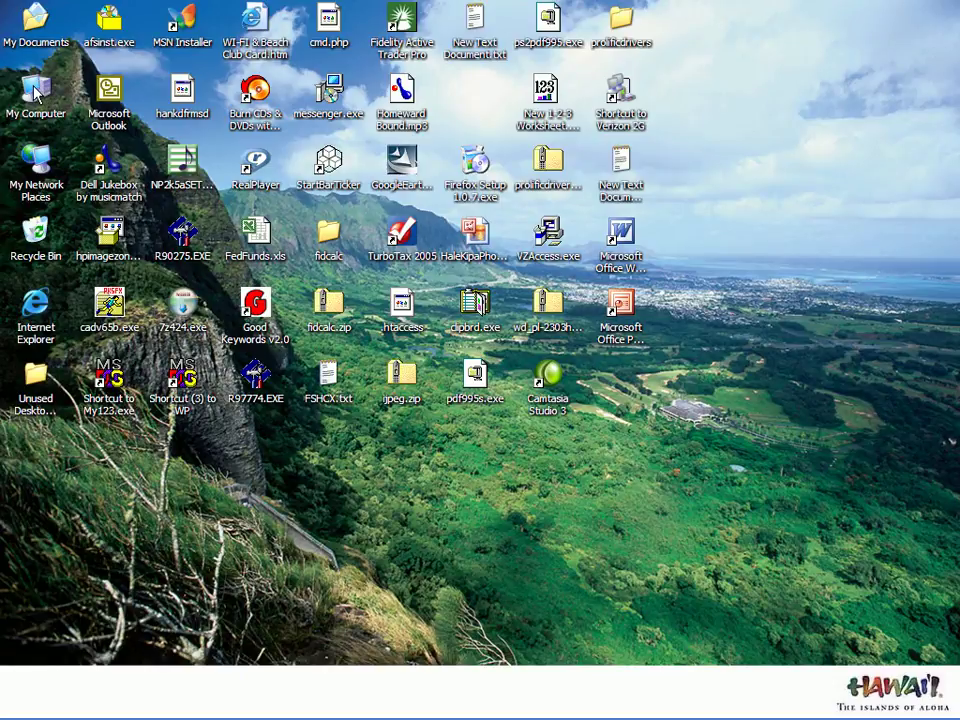
Open My Computer, view the contents of Local Disk (C:), and return to the My Computer overview.
double_click(35, 92)
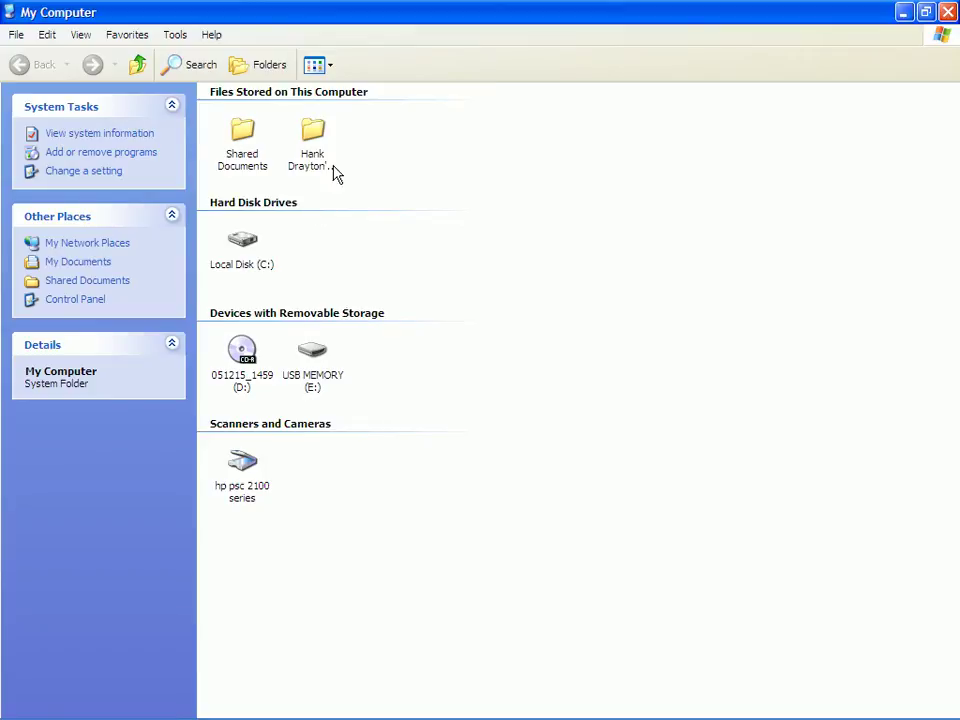
double_click(245, 243)
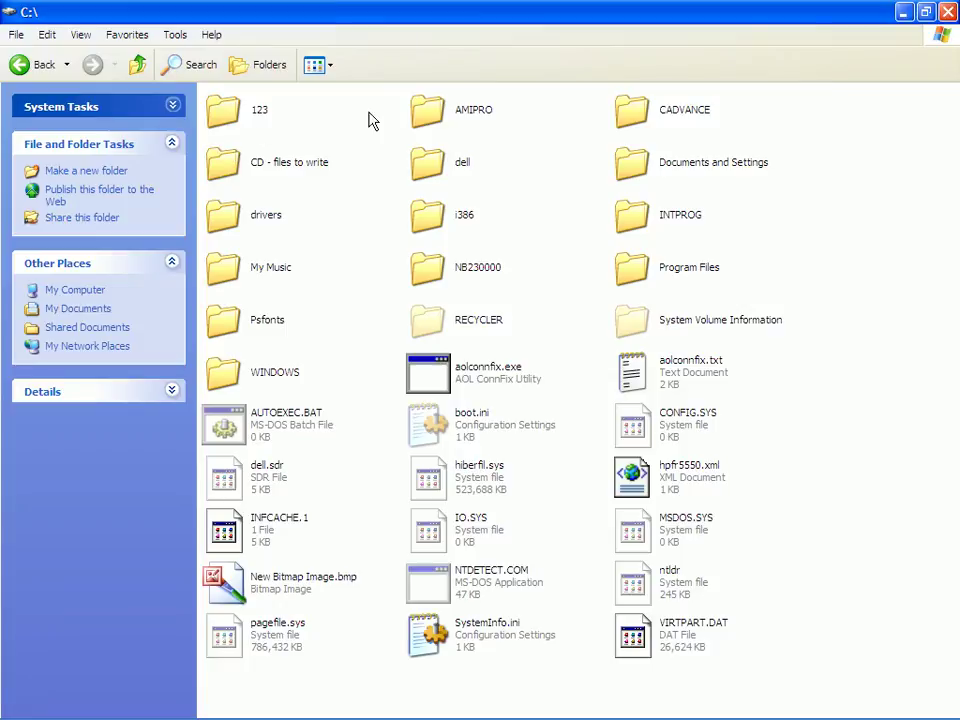
click(137, 65)
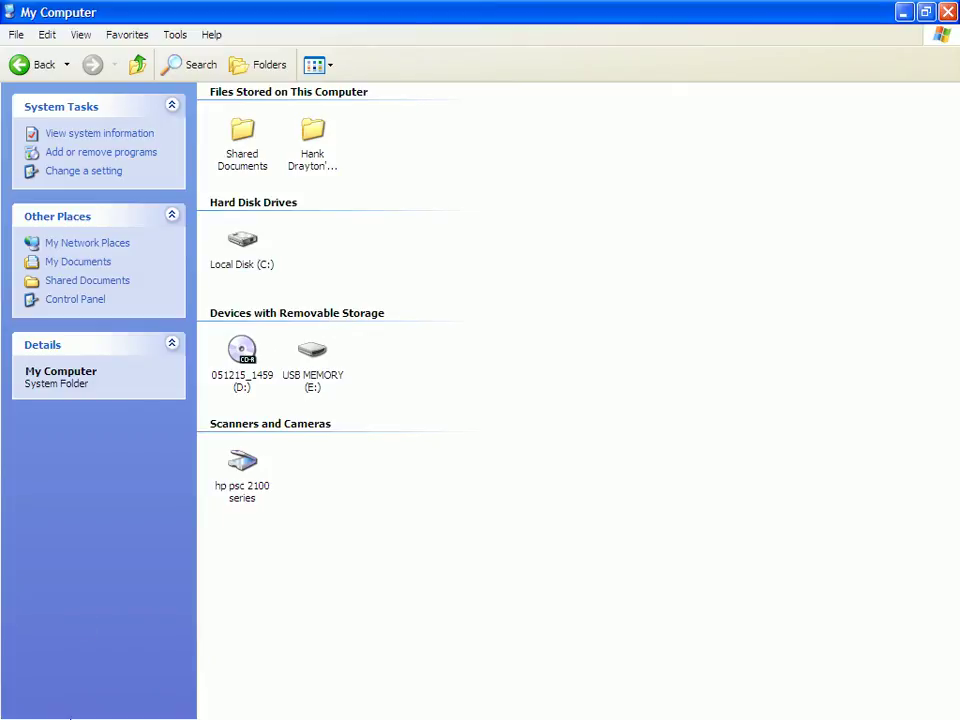
Launch Windows Explorer from the Accessories group of the installed programs.
mouse_move(64, 714)
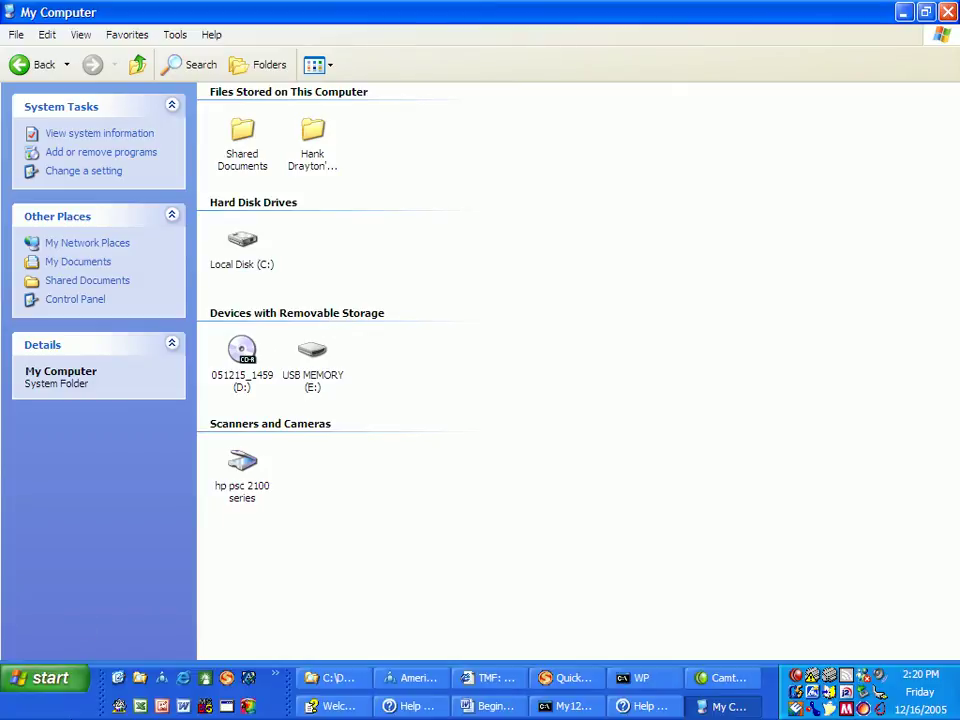
click(60, 690)
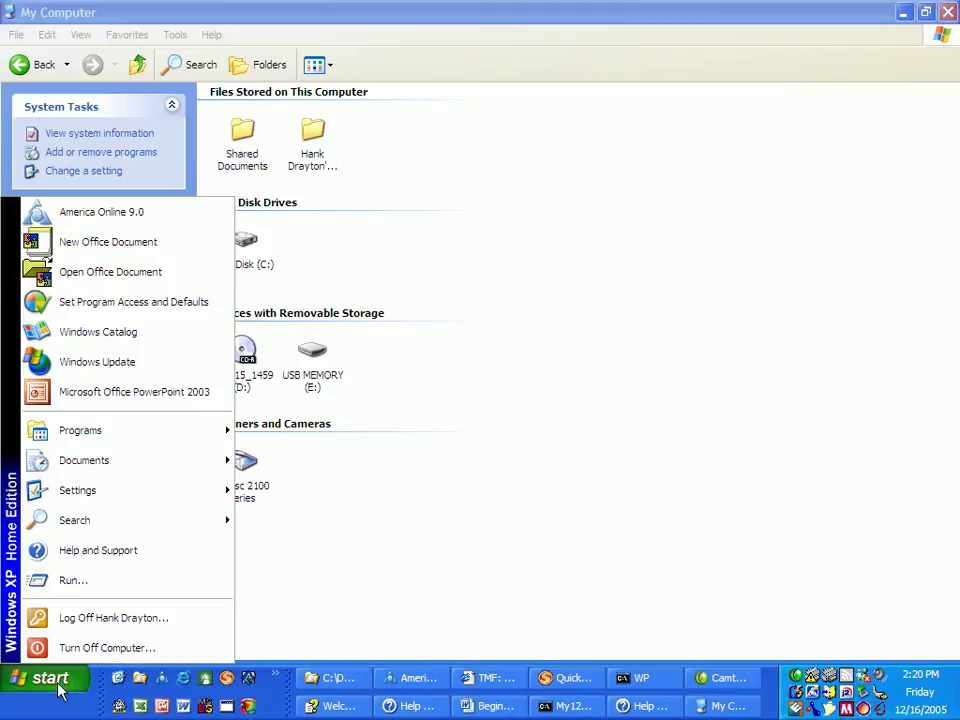
mouse_move(207, 435)
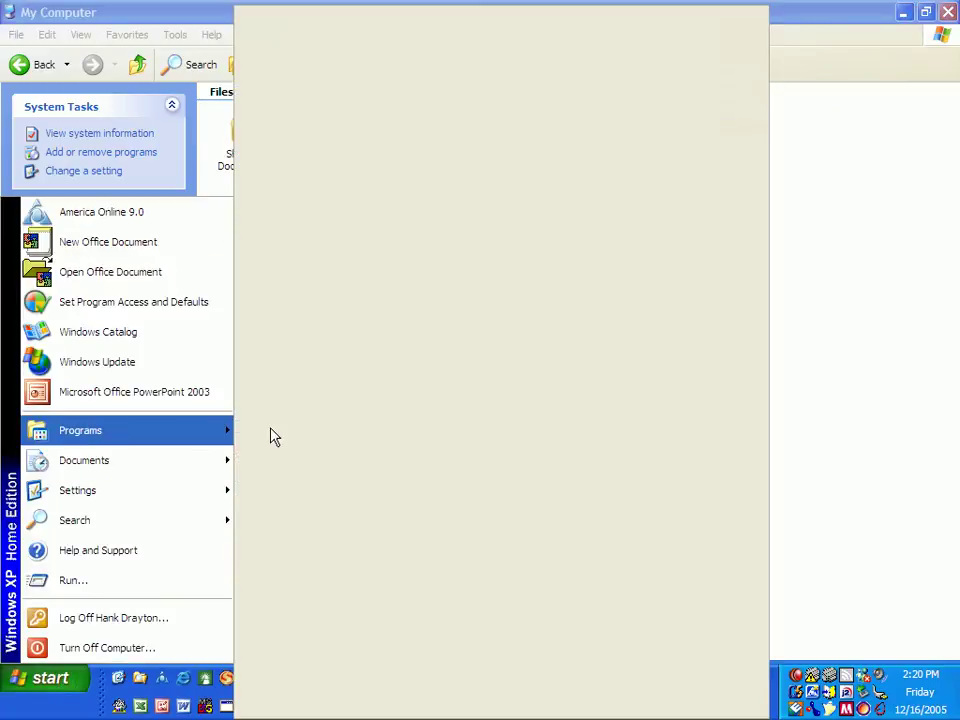
mouse_move(285, 17)
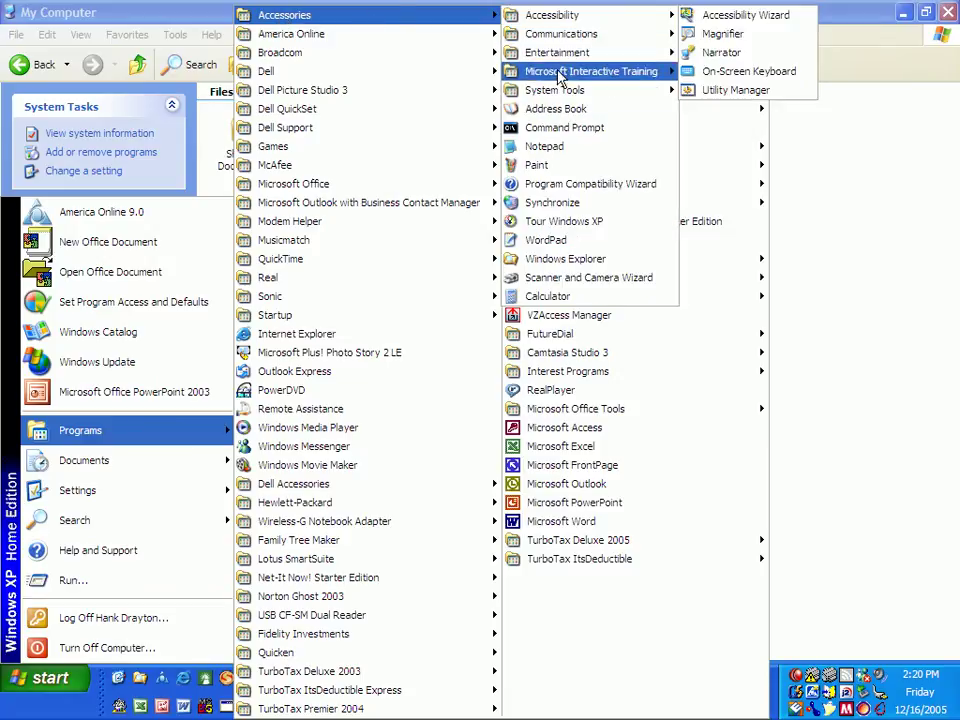
click(561, 262)
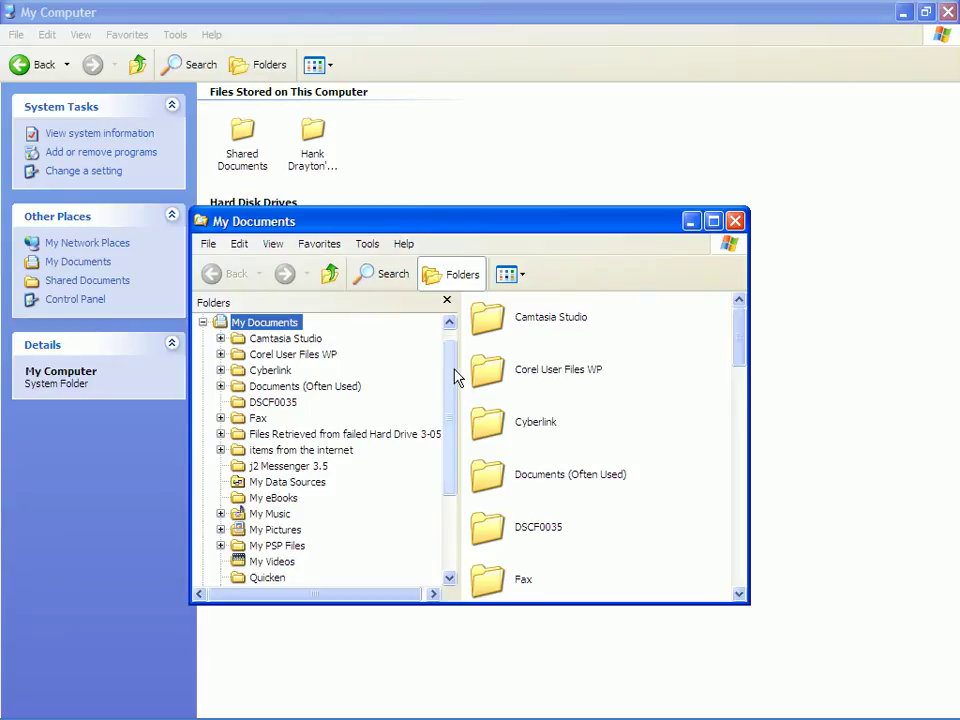
View the contents of Desktop and of My Documents through the Windows Explorer folder tree.
scroll(455, 375, up, 1)
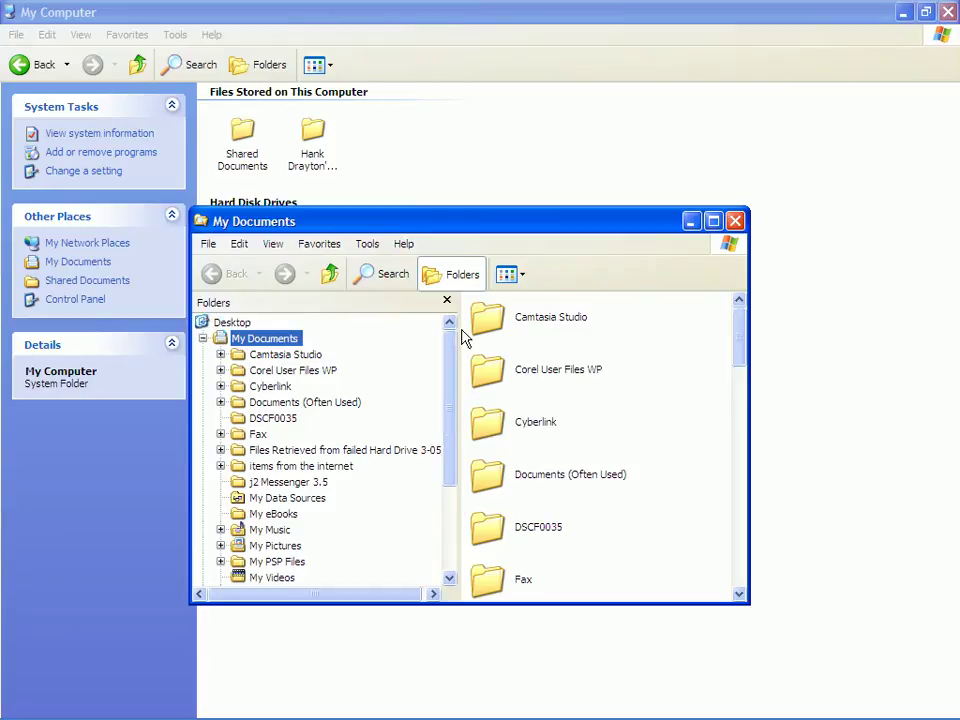
click(232, 323)
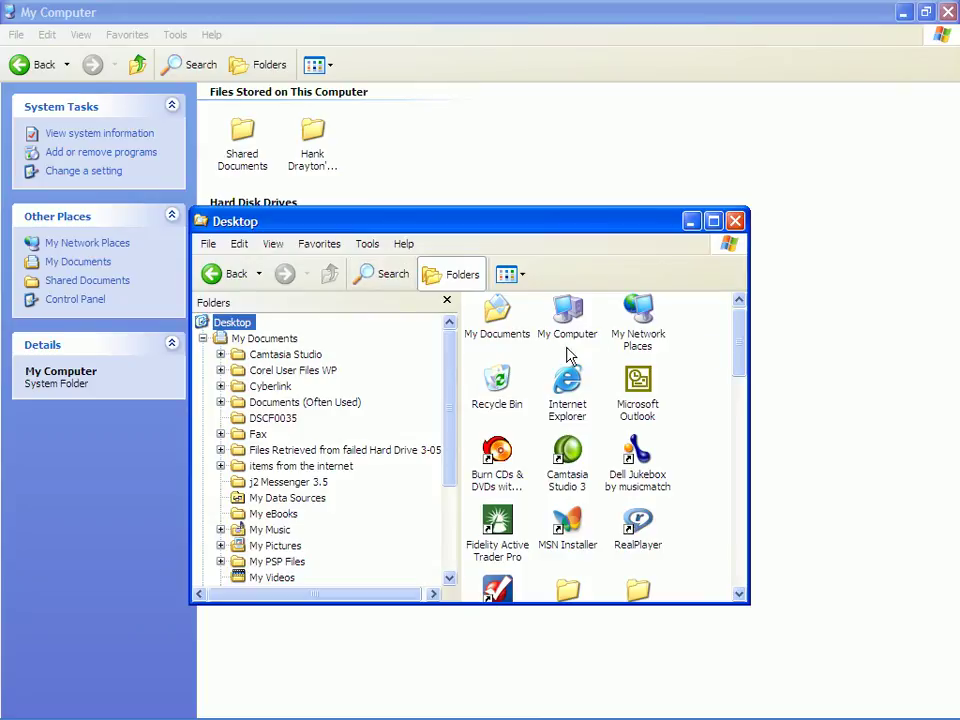
click(268, 339)
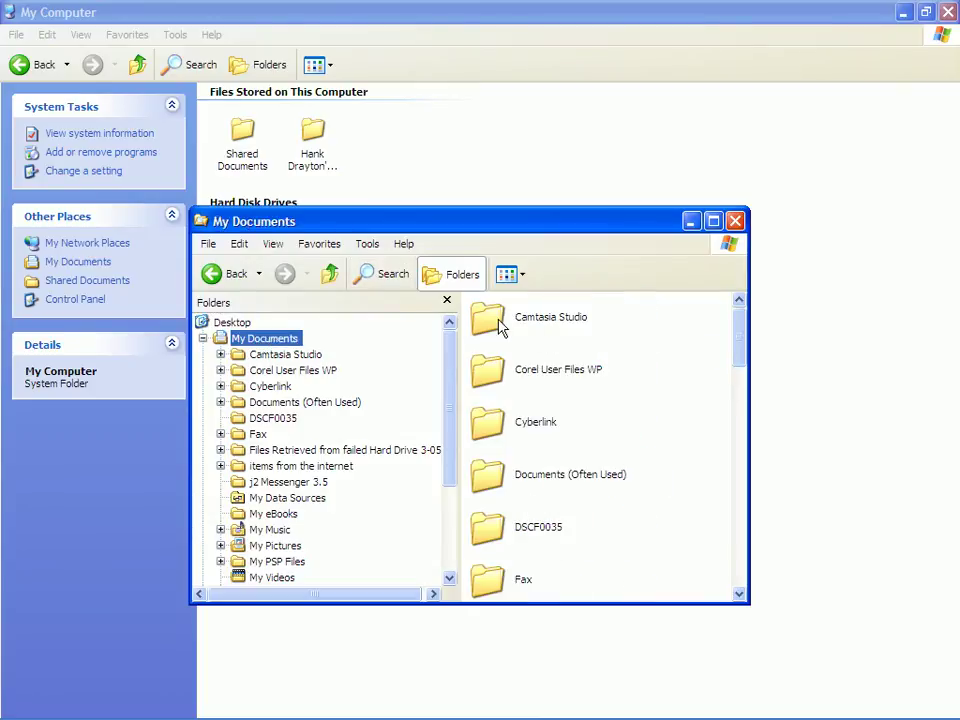
Show the desktop by minimising all windows, and restore only the My Documents Explorer window.
mouse_move(80, 714)
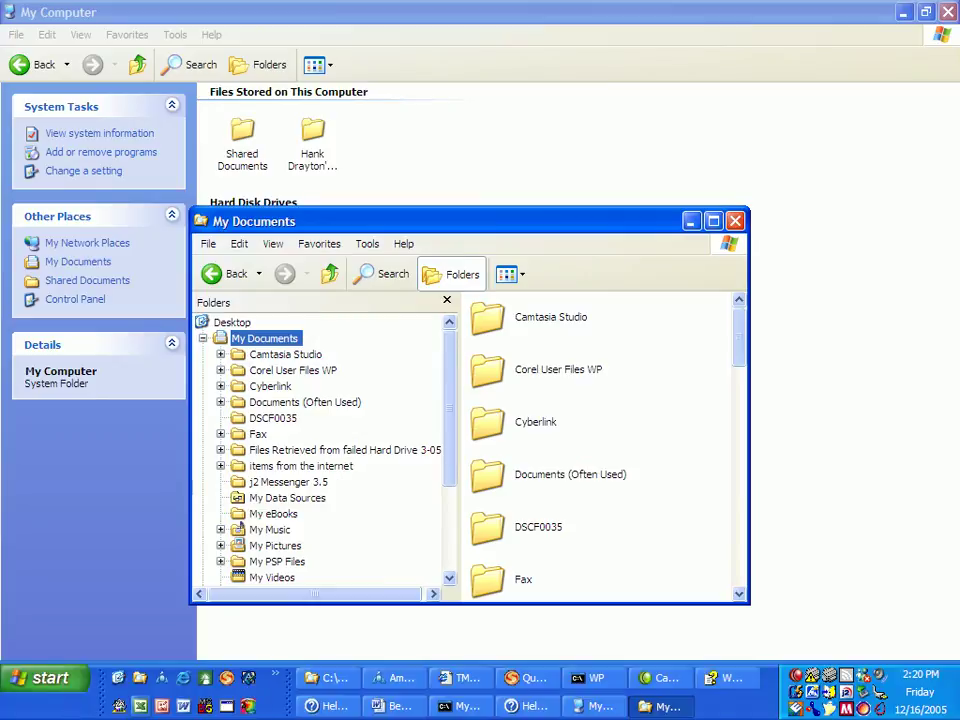
click(119, 680)
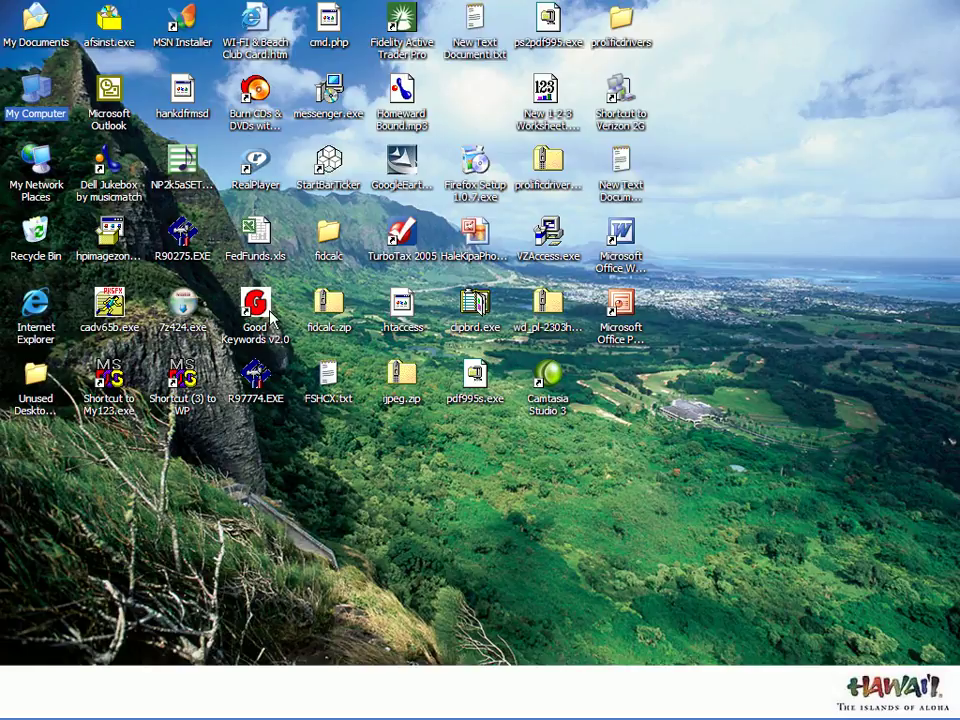
mouse_move(351, 717)
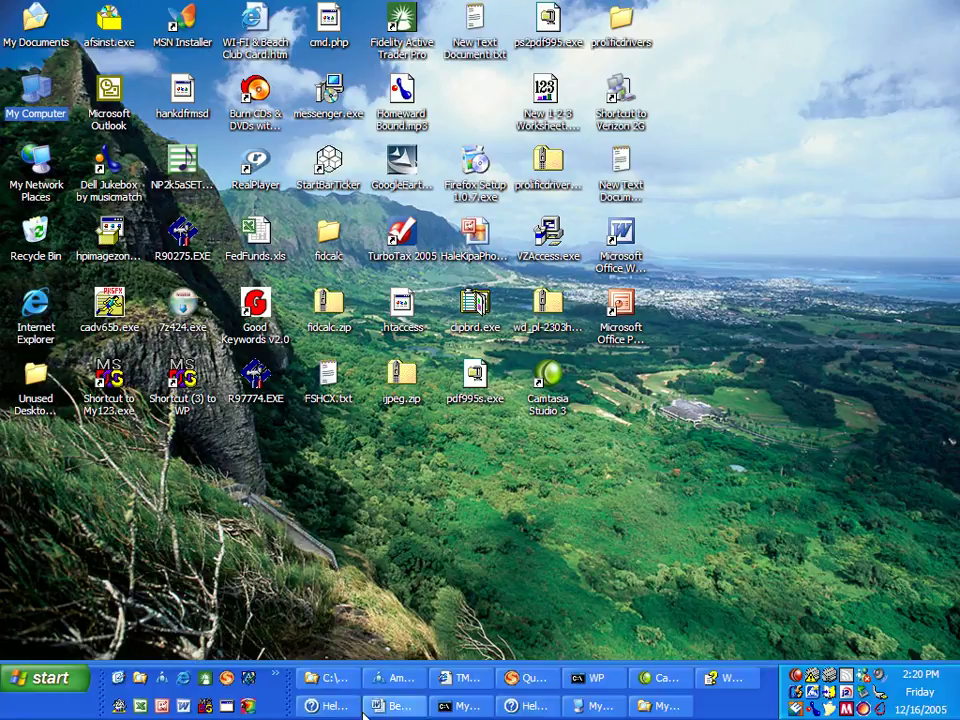
click(665, 706)
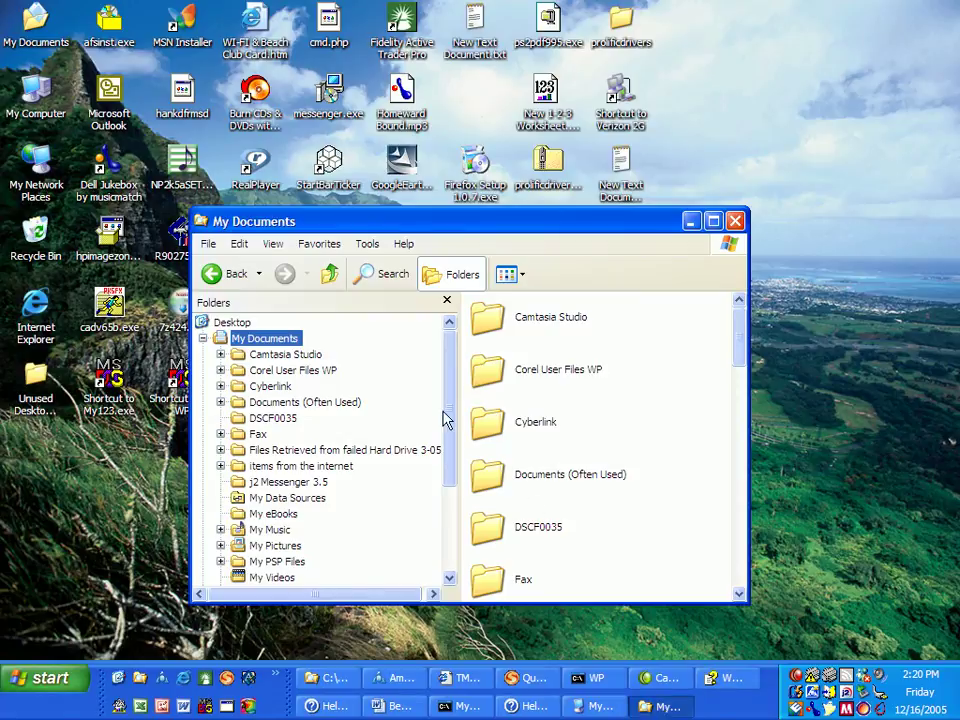
View the full contents of Desktop through the Windows Explorer folder tree, and close the Explorer window.
click(234, 323)
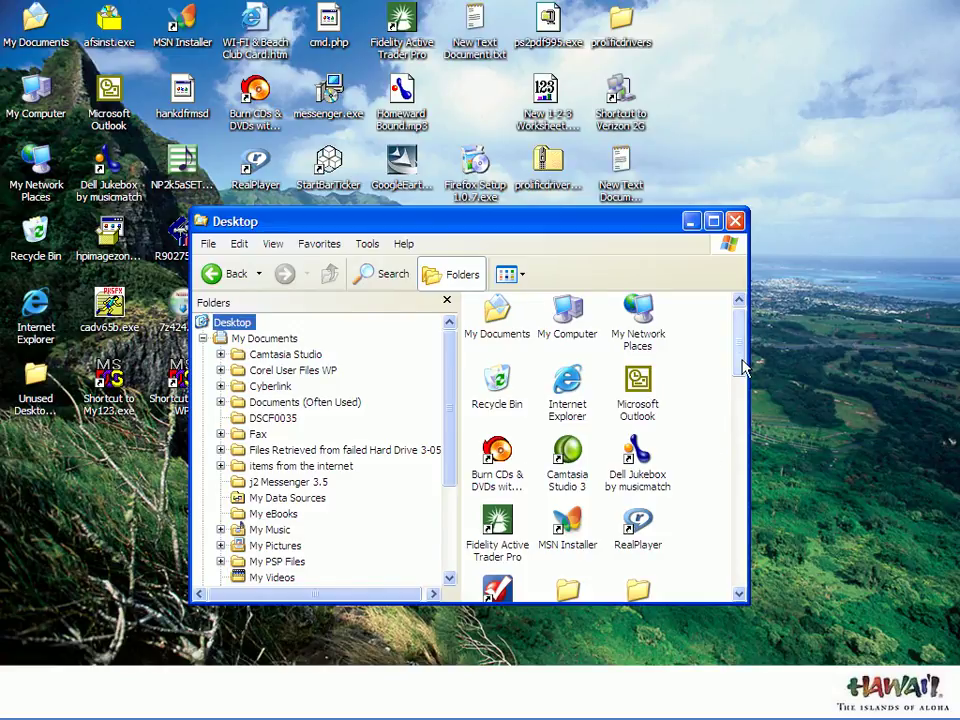
drag(742, 358, 731, 467)
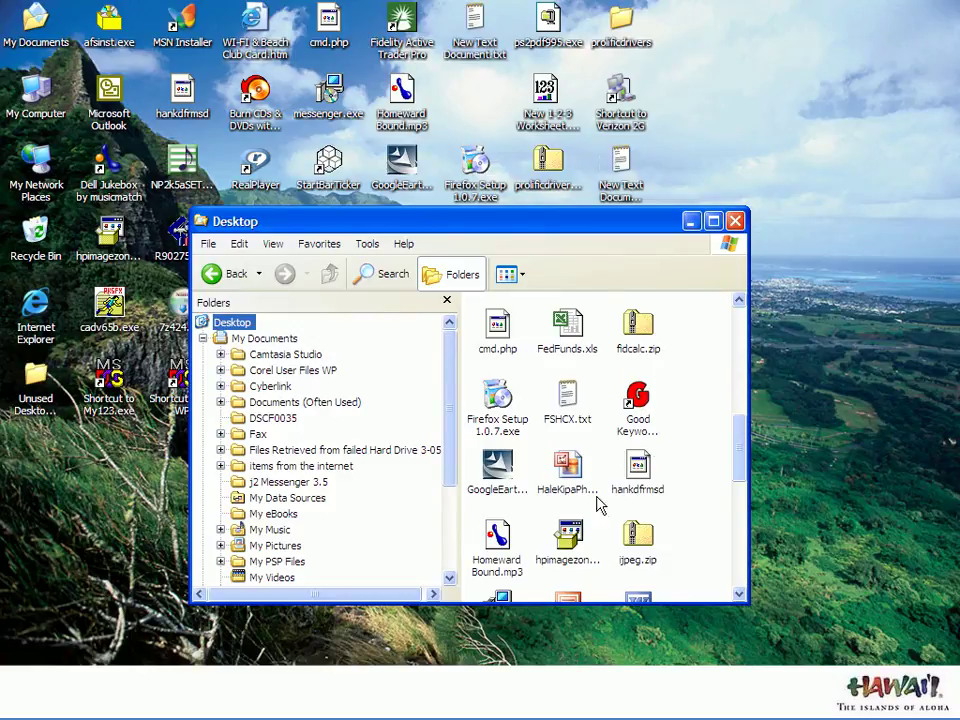
drag(742, 463, 740, 560)
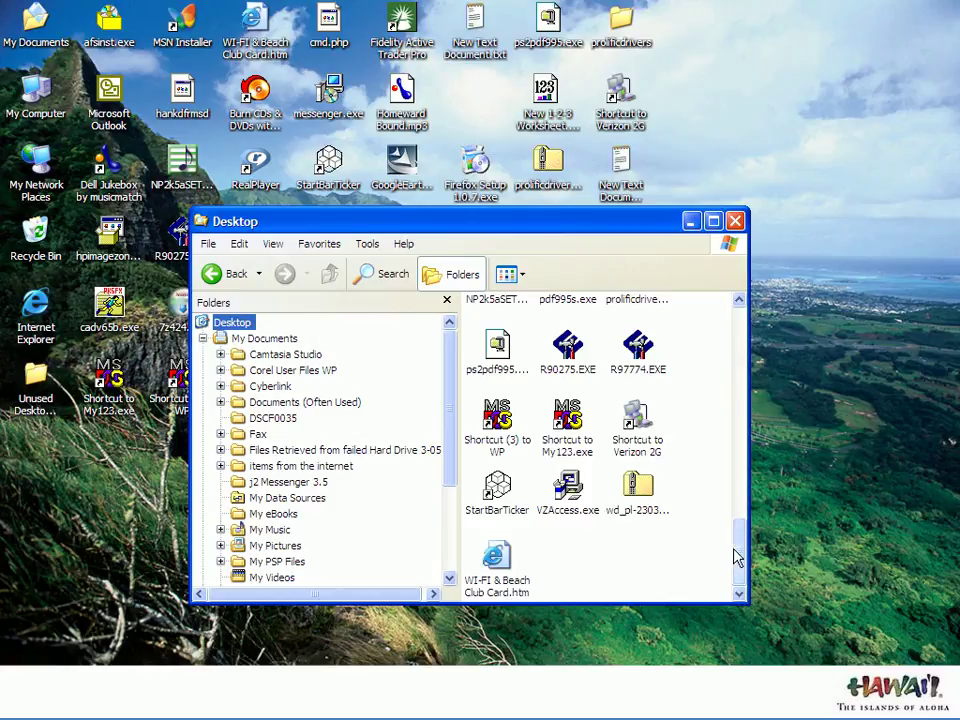
click(736, 222)
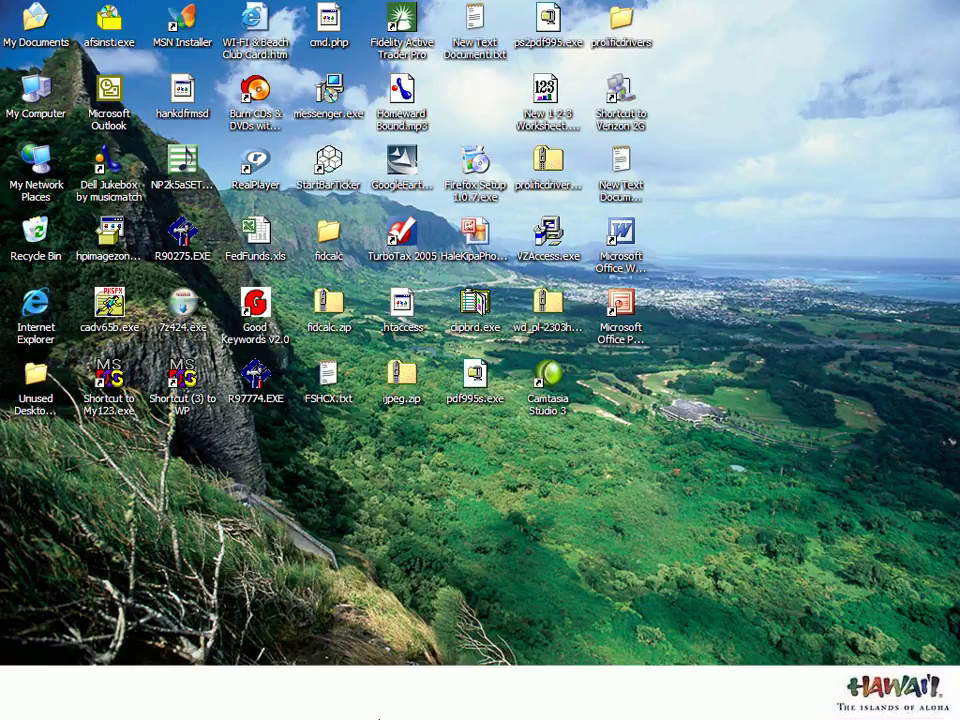
Reveal the taskbar, view the recent Documents list in the Start menu, and close the menu.
mouse_move(379, 714)
mouse_move(645, 715)
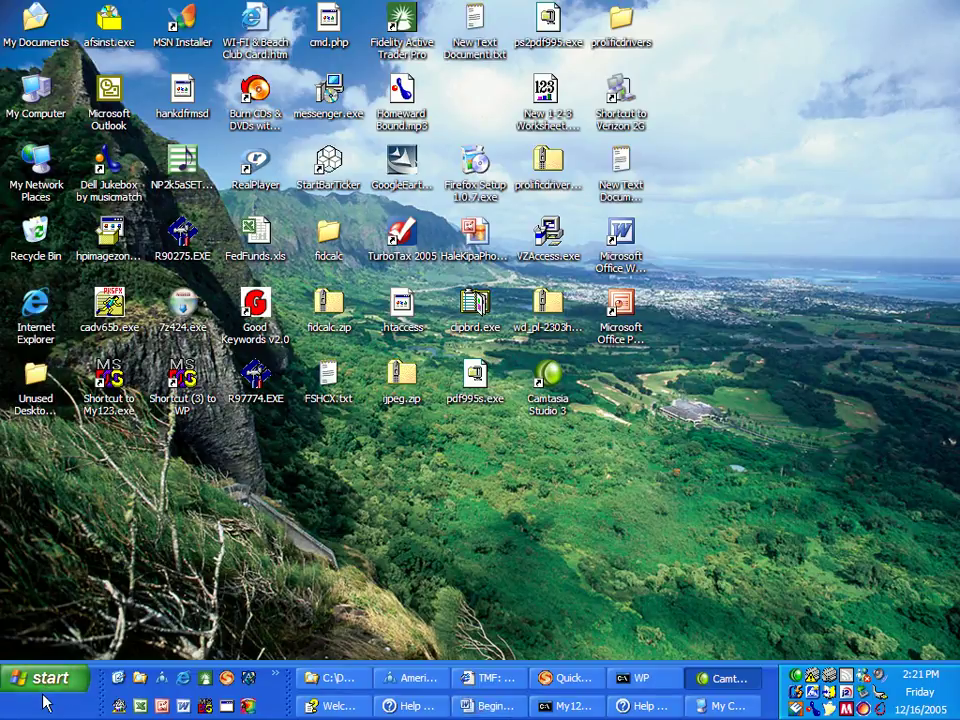
mouse_move(83, 714)
click(50, 680)
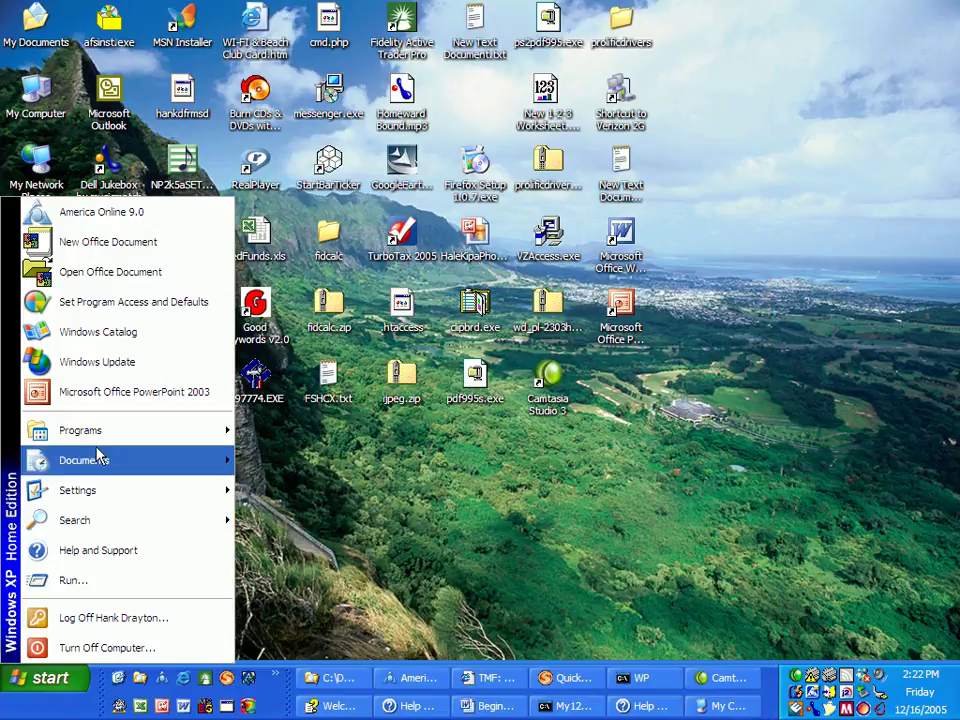
mouse_move(98, 428)
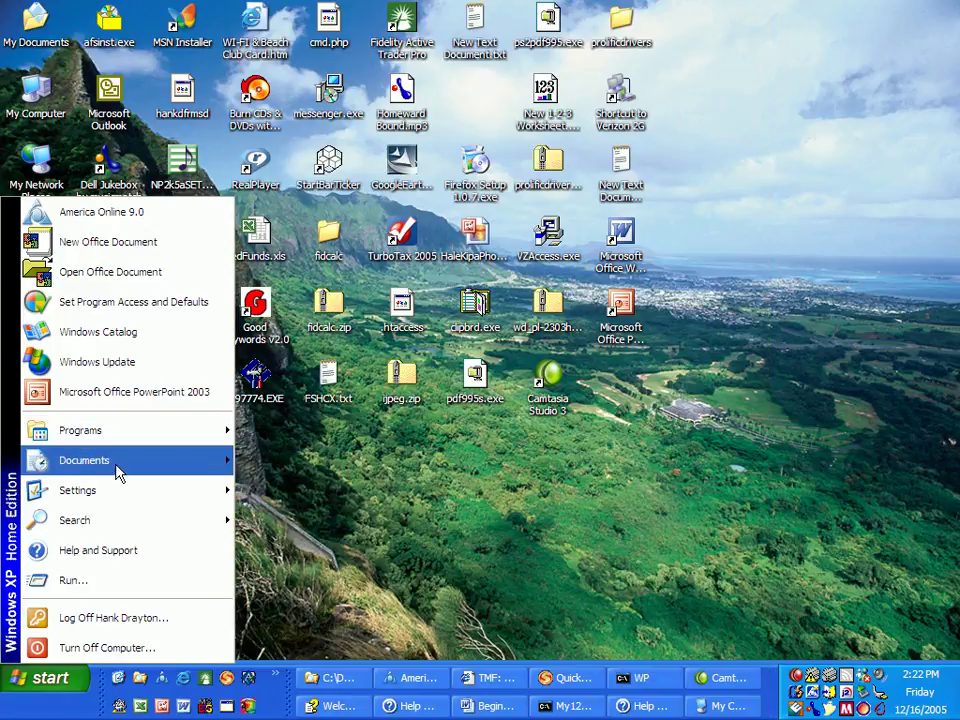
mouse_move(212, 468)
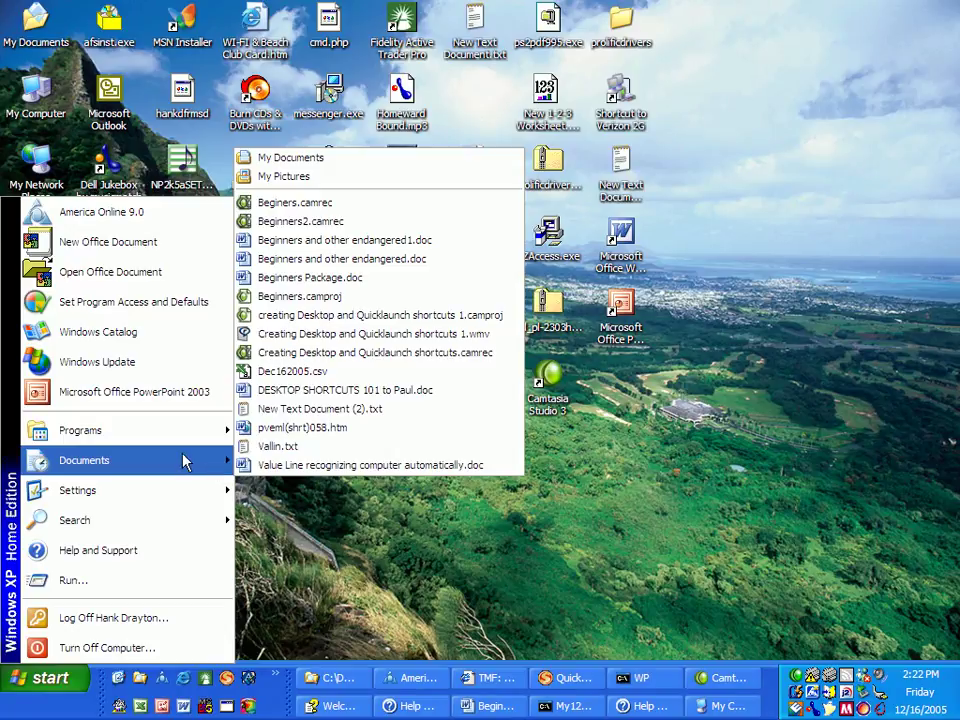
mouse_move(161, 499)
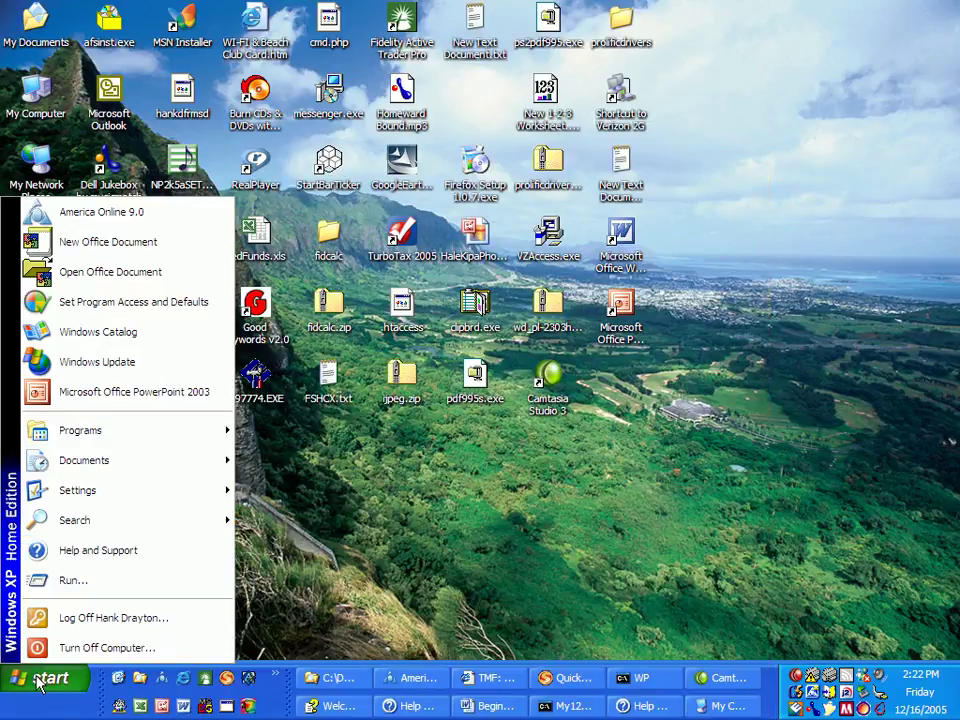
click(40, 680)
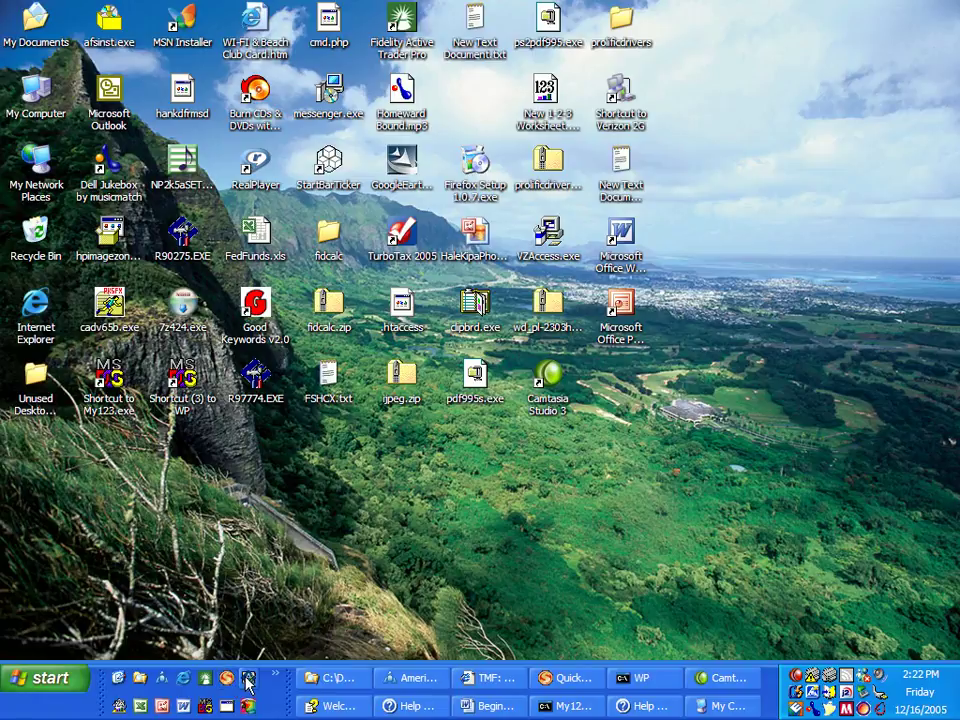
Launch Windows Explorer from Quick Launch, and switch to the Word outline Beginners and other endangered1.doc at its "What's all that stuff on the screen?" section.
click(141, 681)
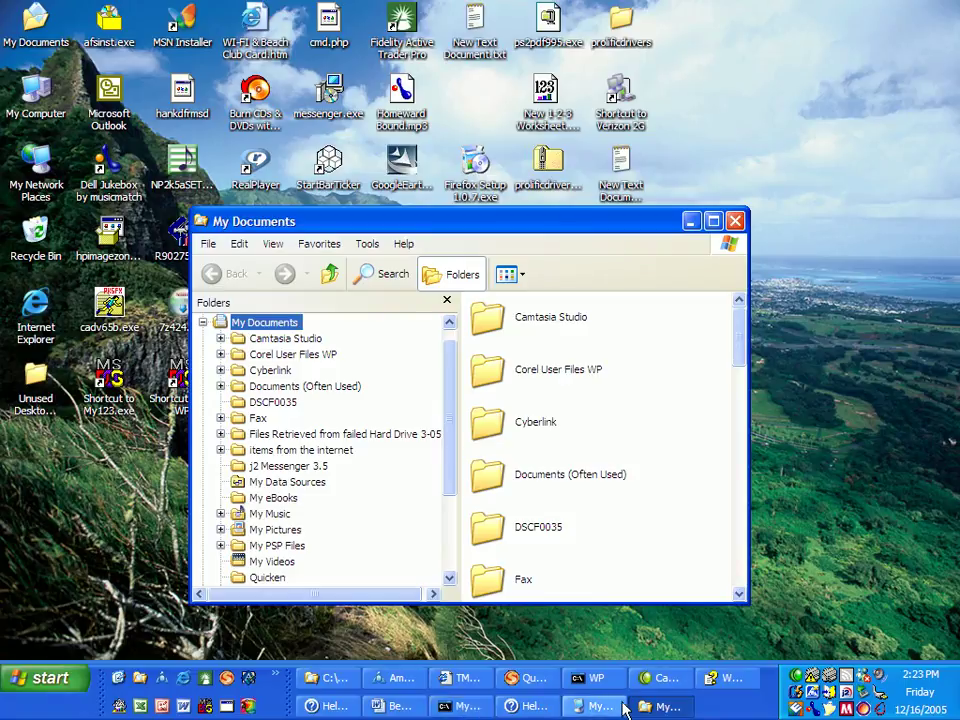
click(397, 706)
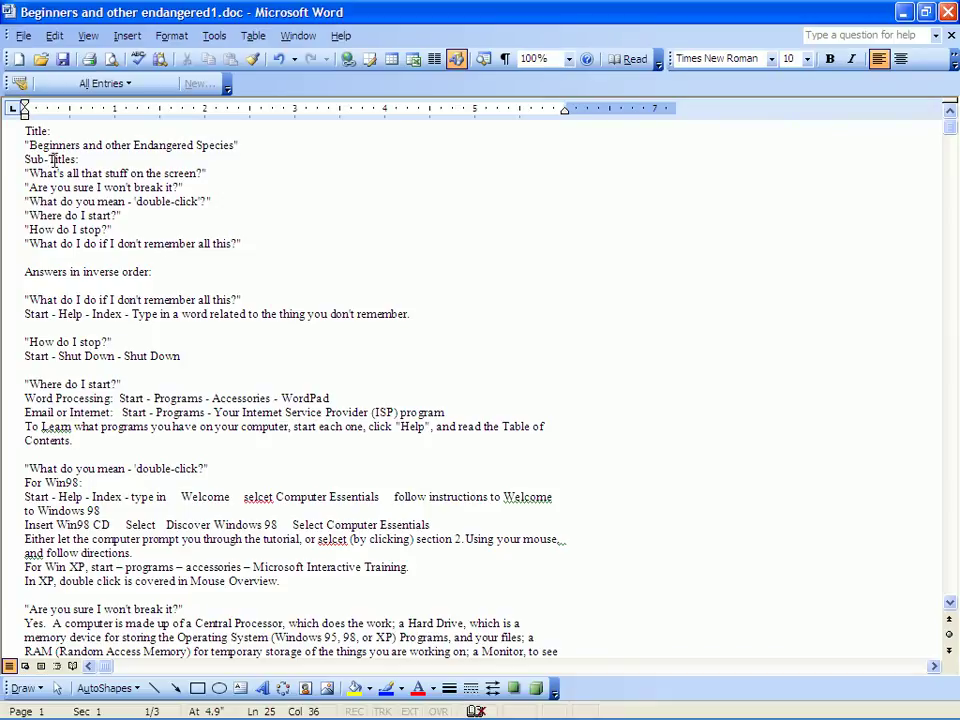
scroll(619, 366, down, 5)
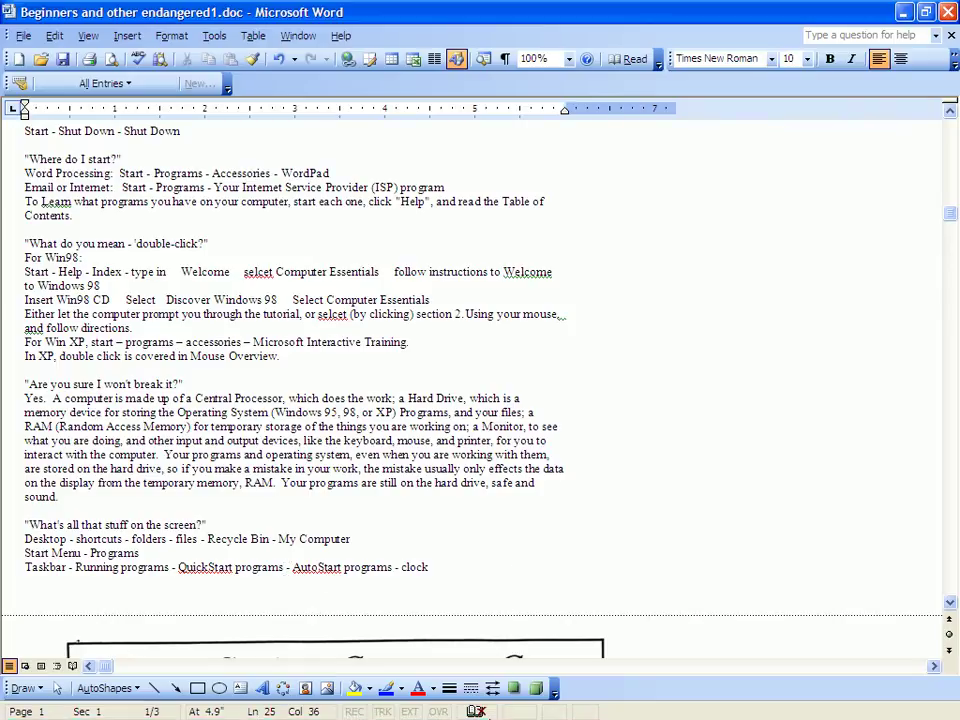
View the Date and Time Properties from the taskbar clock, dismiss them, and return to the earlier answers in the Word outline.
mouse_move(492, 714)
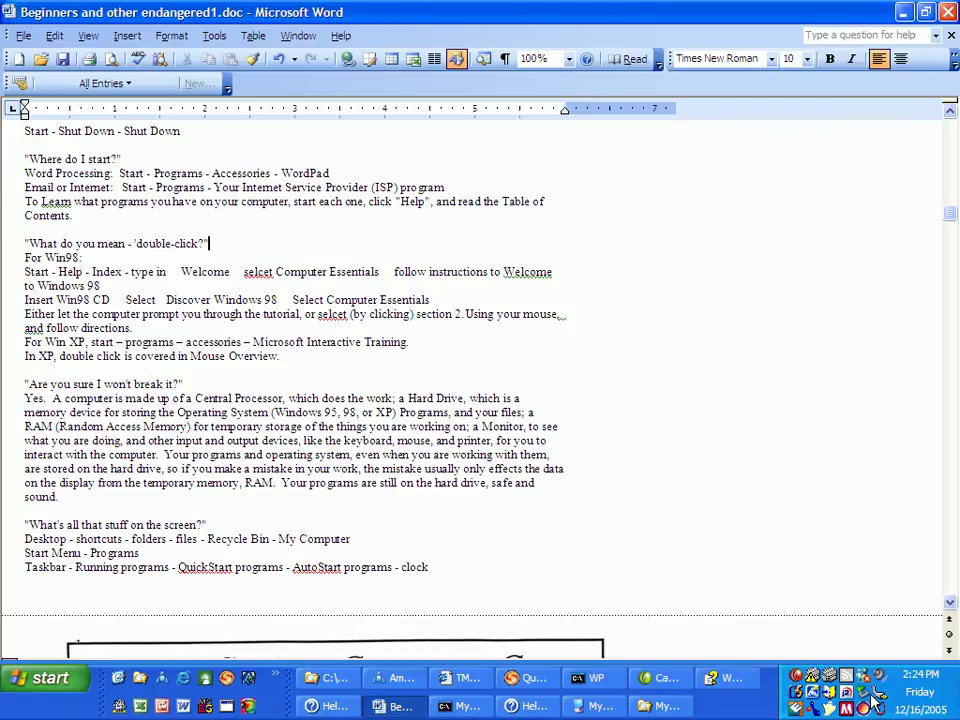
double_click(927, 696)
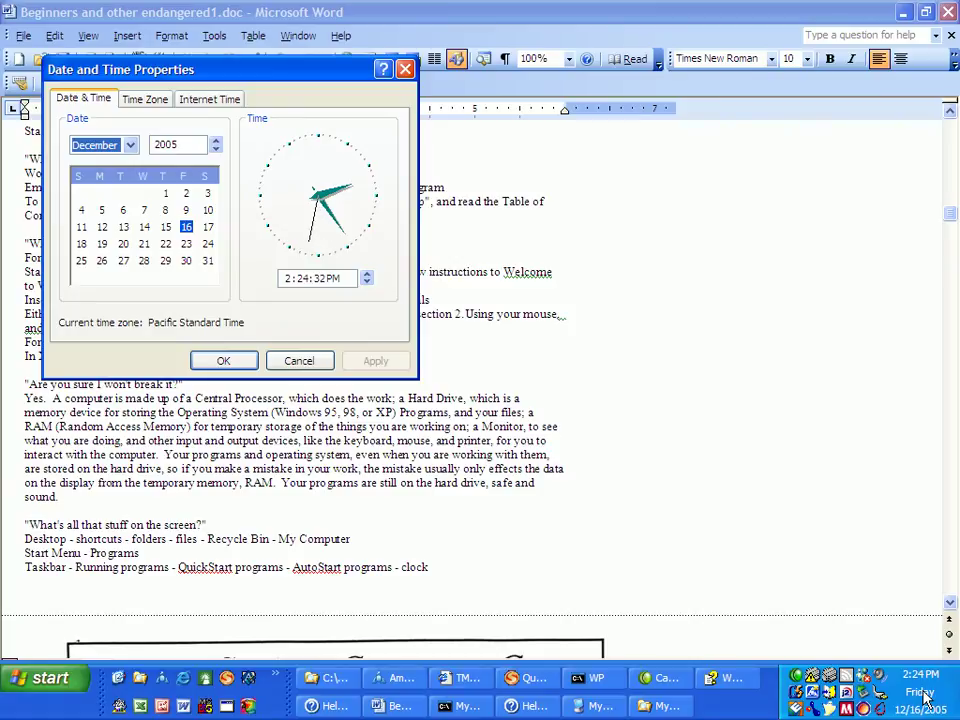
key(Escape)
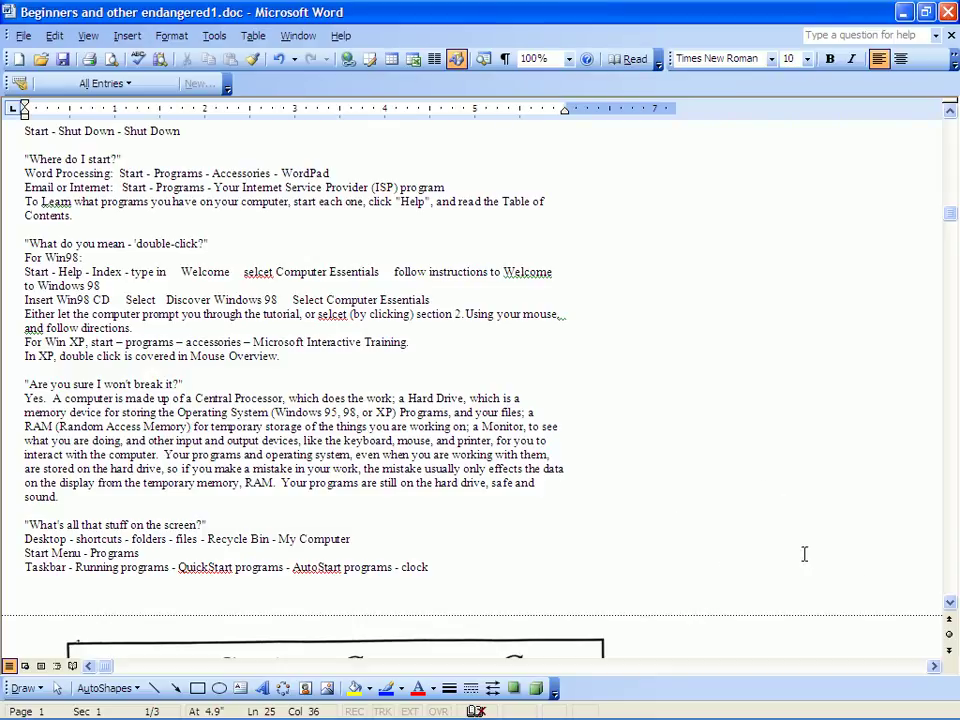
scroll(803, 554, up, 5)
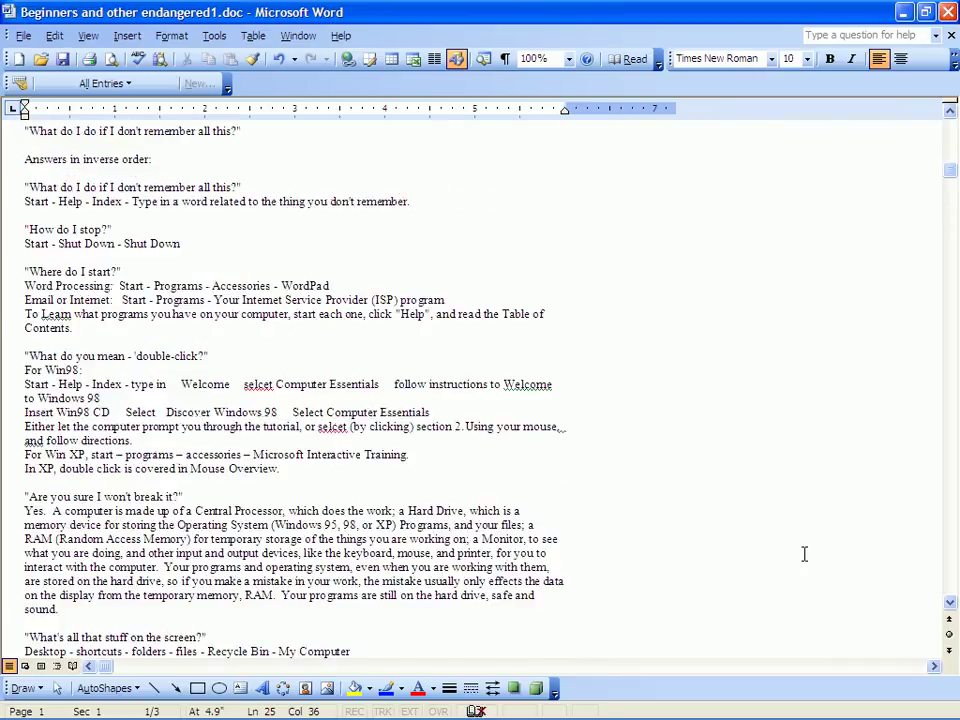